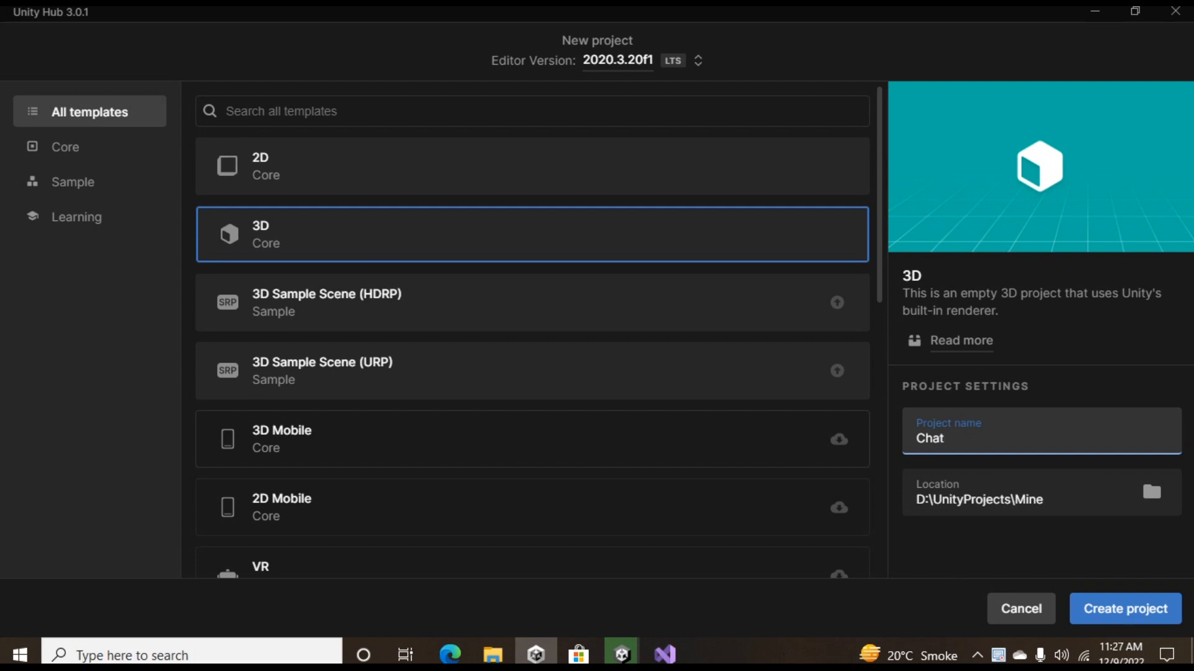
Name the new 3D project ChatSystem and create it.
key(BackSpace)
key(BackSpace)
key(BackSpace)
text(tem)
click(1071, 600)
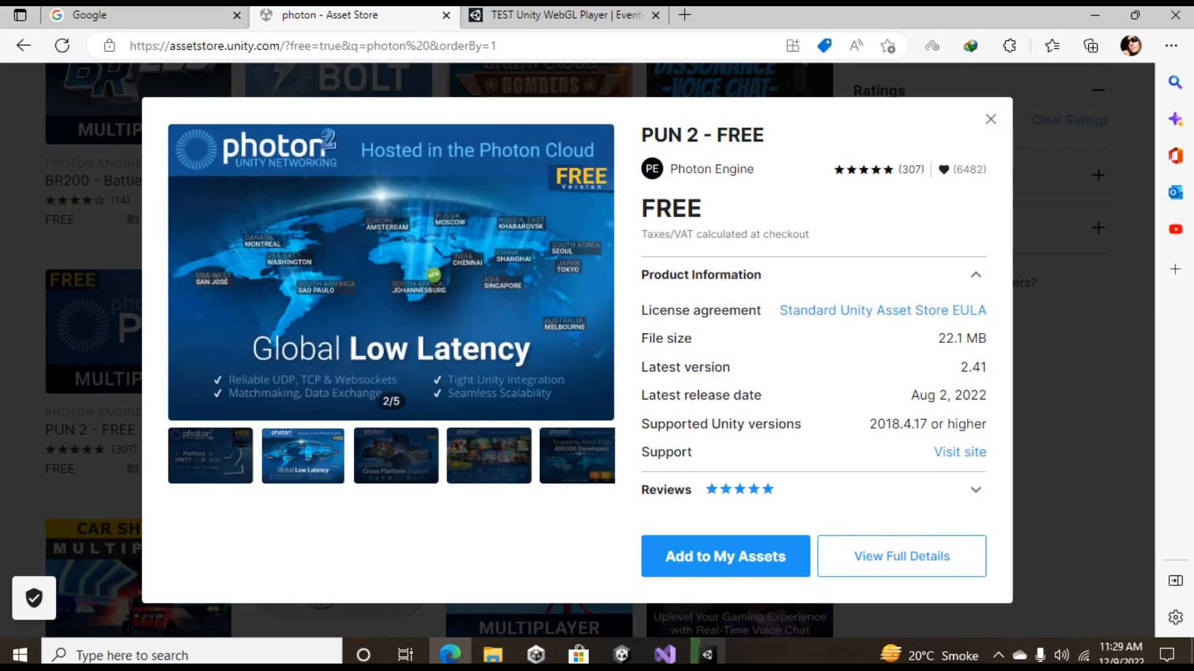
Look through the remaining preview images of the PUN 2 - FREE asset.
click(396, 455)
click(489, 456)
click(577, 455)
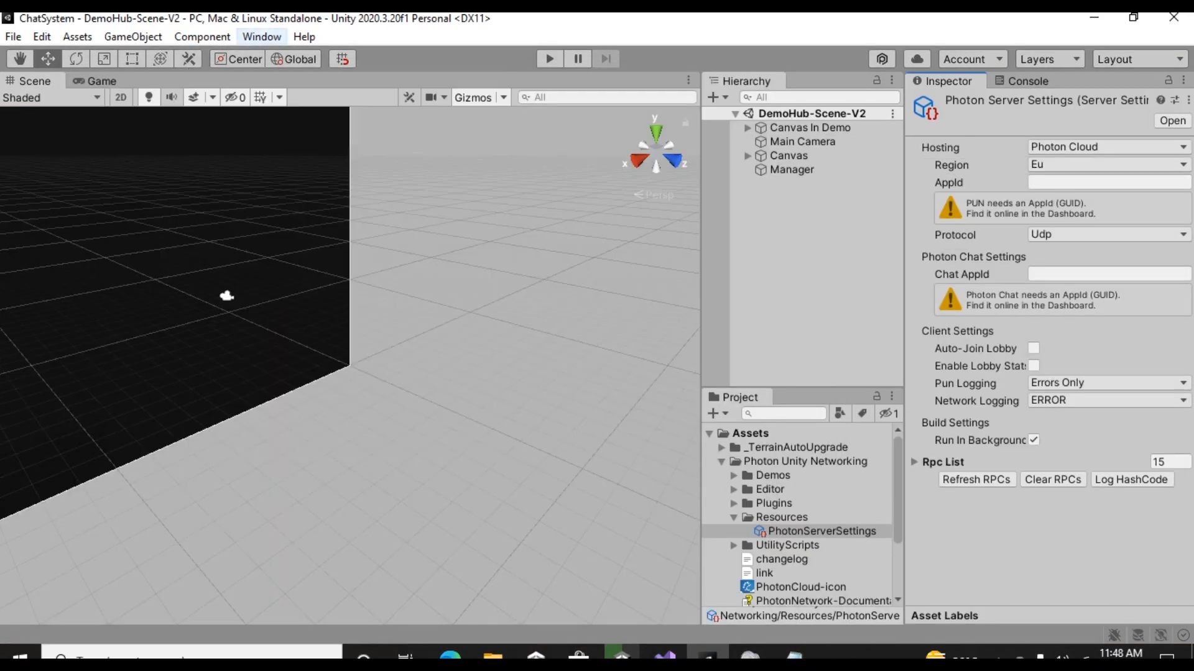
Open the PUN Wizard and go from it to the Photon cloud dashboard in the browser.
click(262, 37)
click(528, 76)
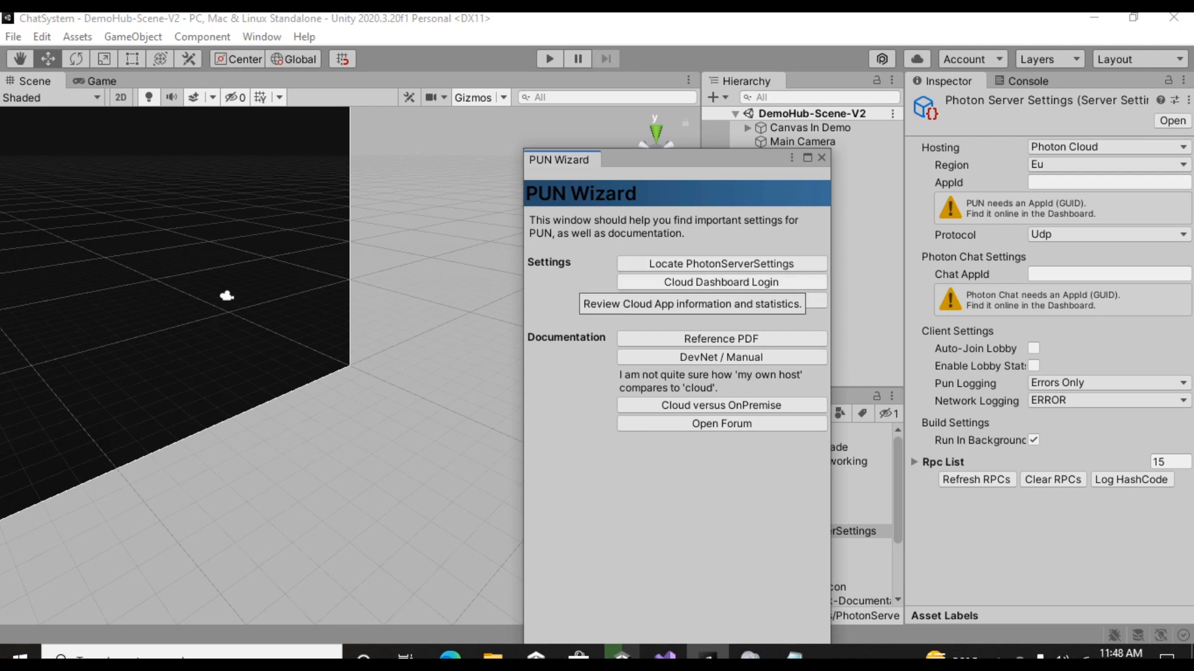
click(721, 282)
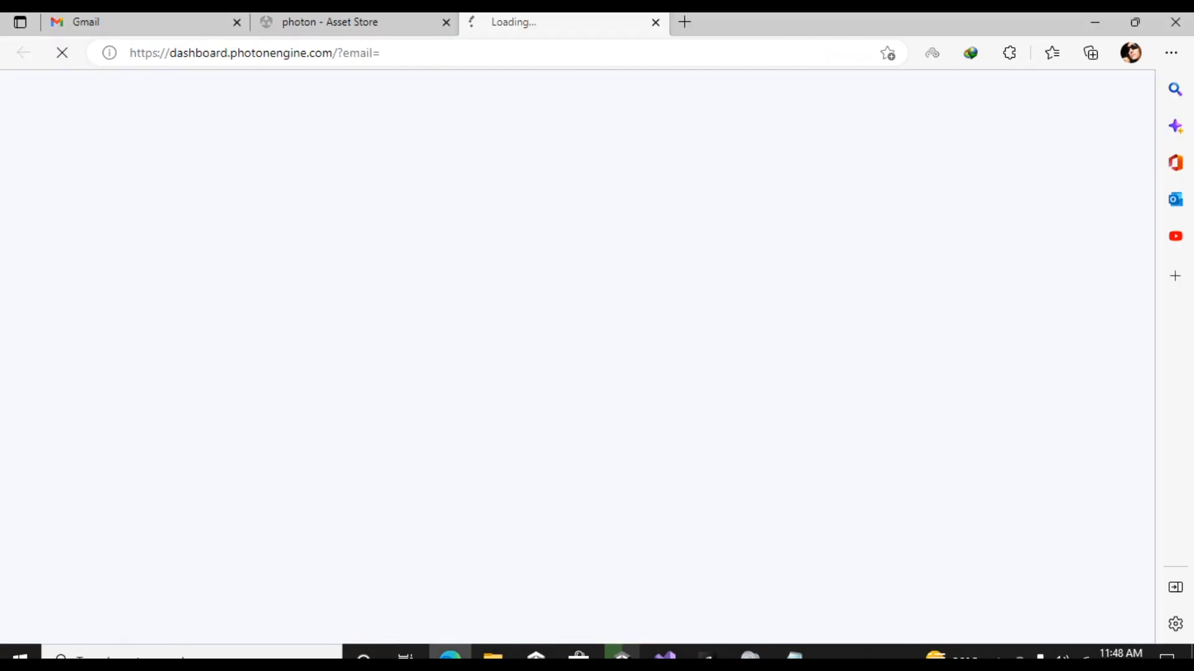
Begin a new Photon application and keep Realtime as its Photon Type.
click(653, 215)
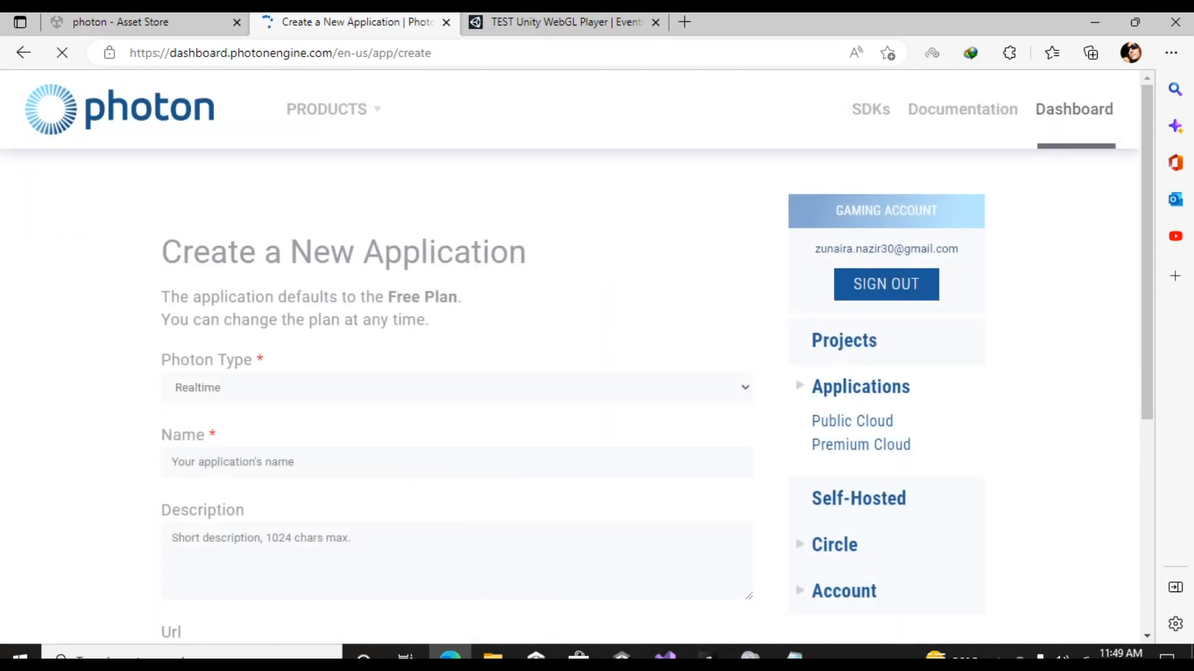
scroll(457, 373, down, 4)
scroll(457, 373, up, 4)
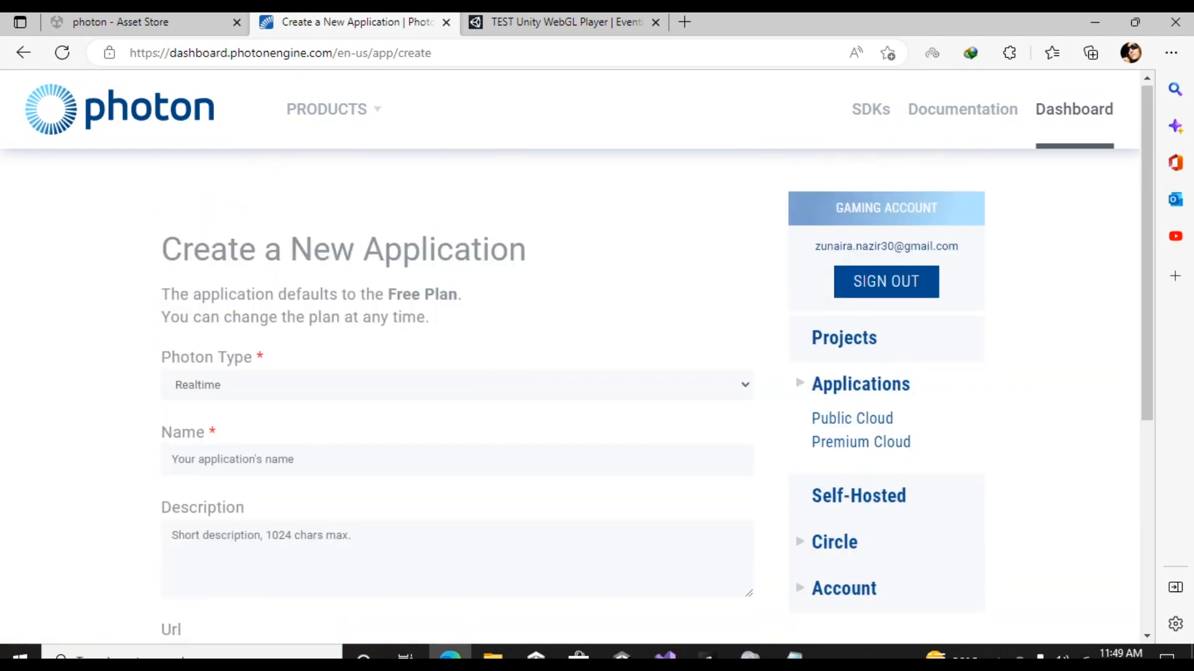
click(457, 388)
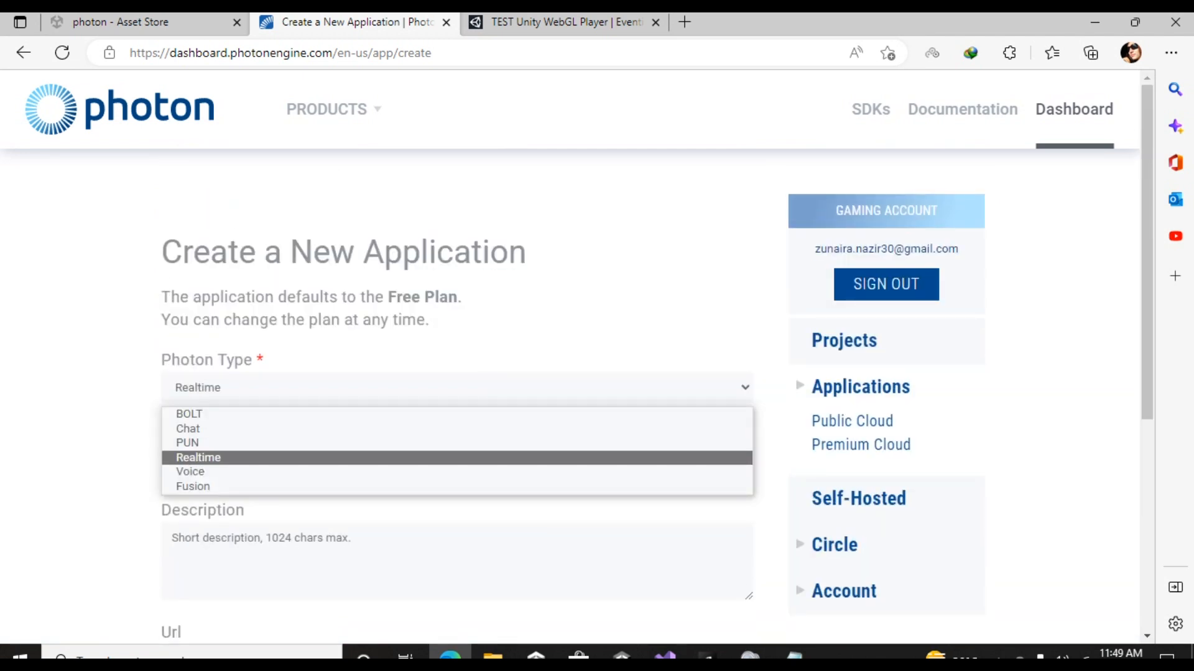
click(457, 457)
scroll(457, 373, down, 4)
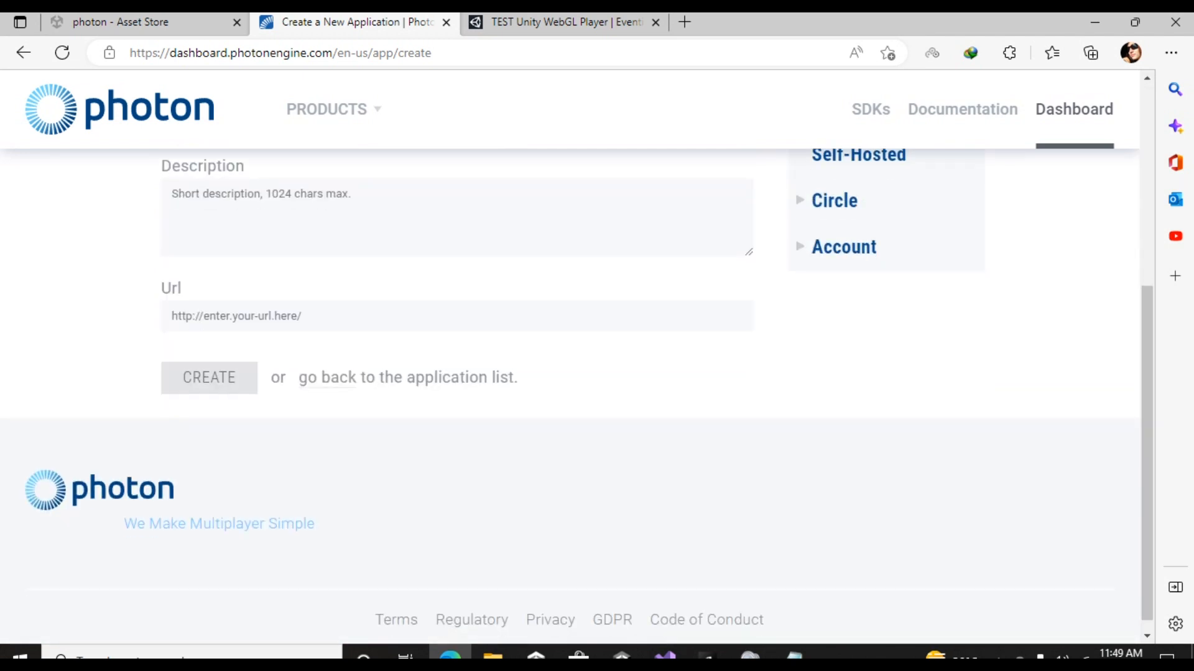
Name the Realtime application ChatSystem and create it.
scroll(457, 374, up, 3)
click(457, 375)
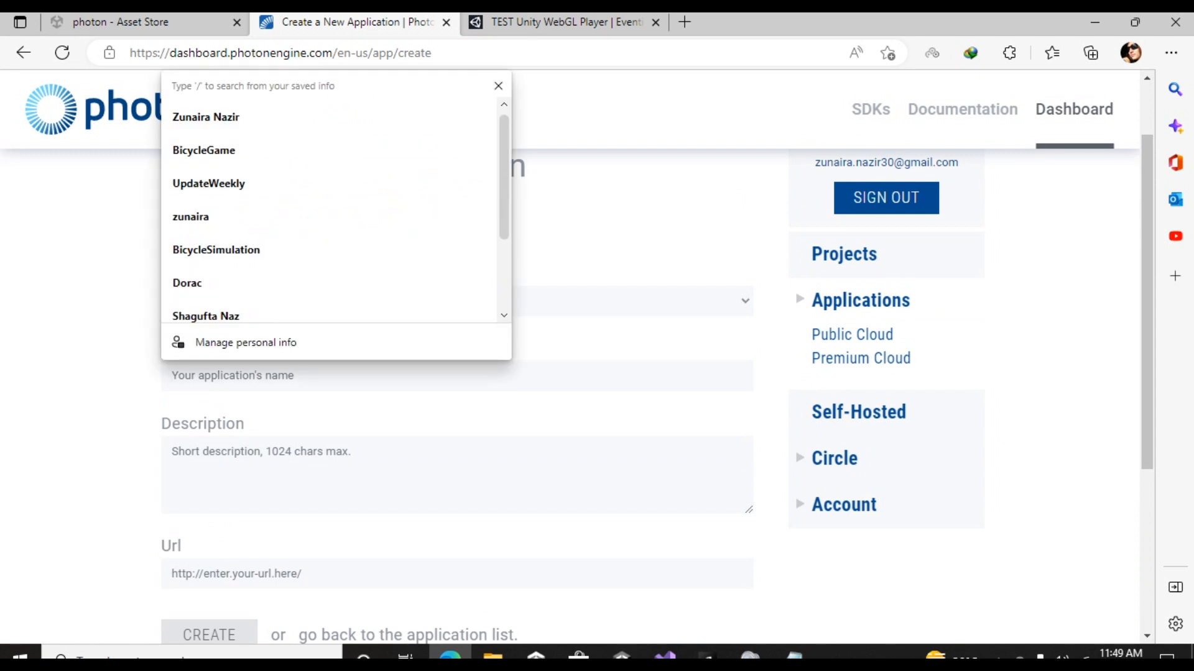
text(Cha)
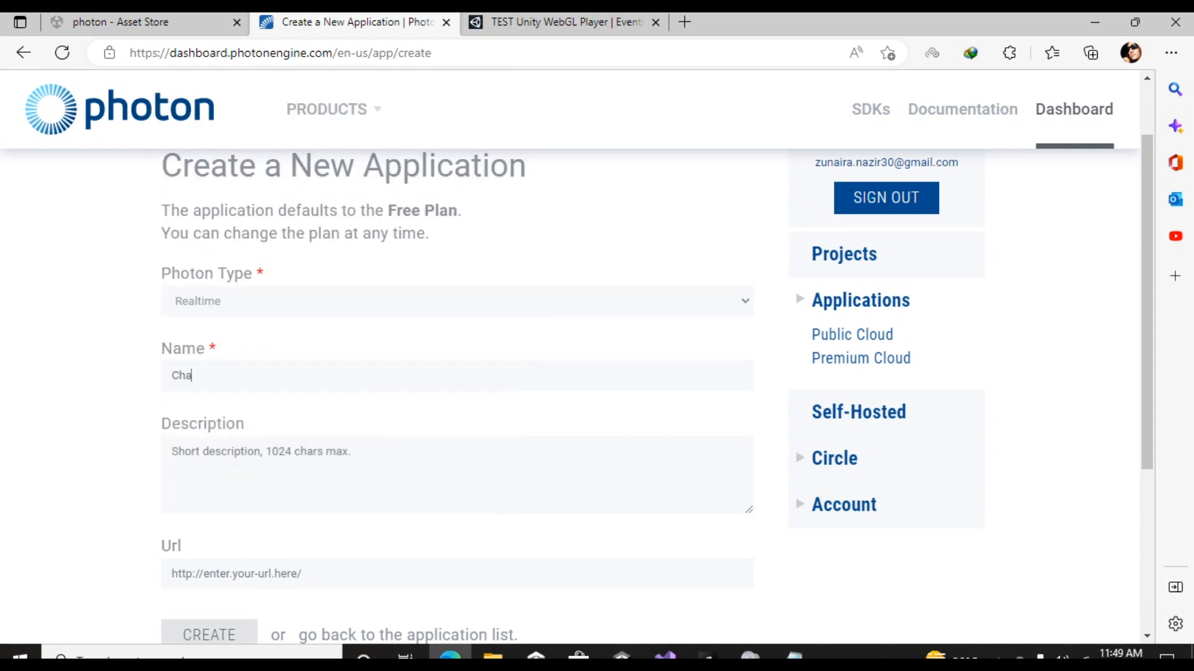
text(tSYste,m)
key(BackSpace)
key(BackSpace)
text(m)
click(202, 376)
key(BackSpace)
text(y)
scroll(209, 398, down, 4)
click(209, 377)
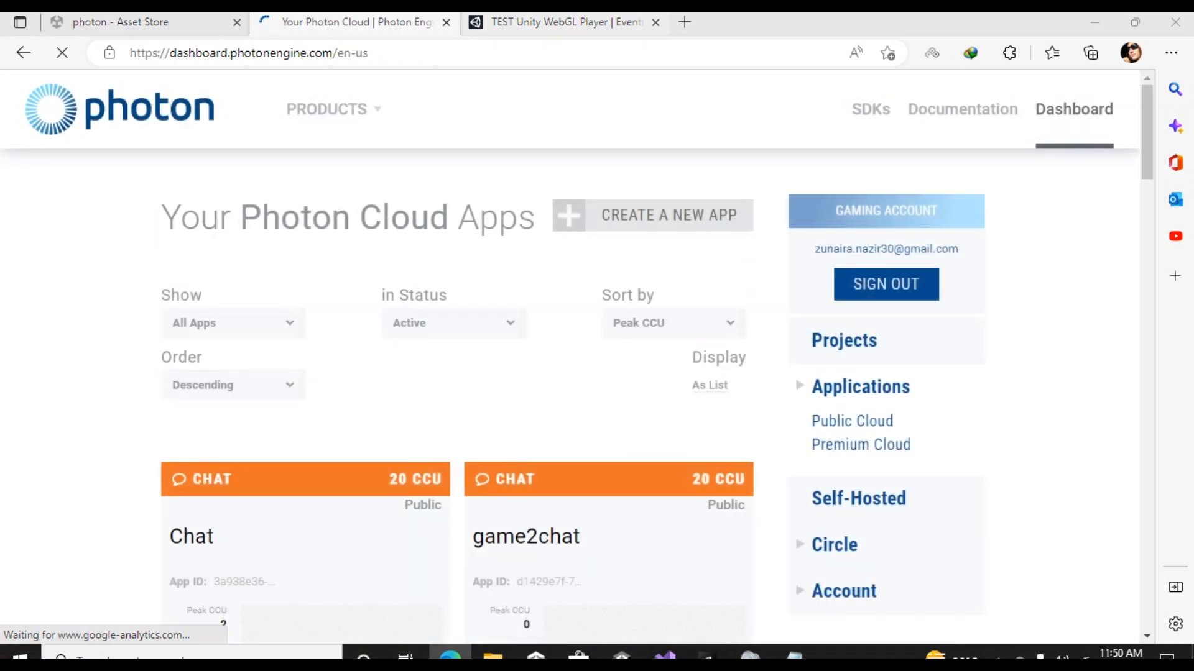
Create another Photon application of type Chat named ChatSystemID.
click(653, 215)
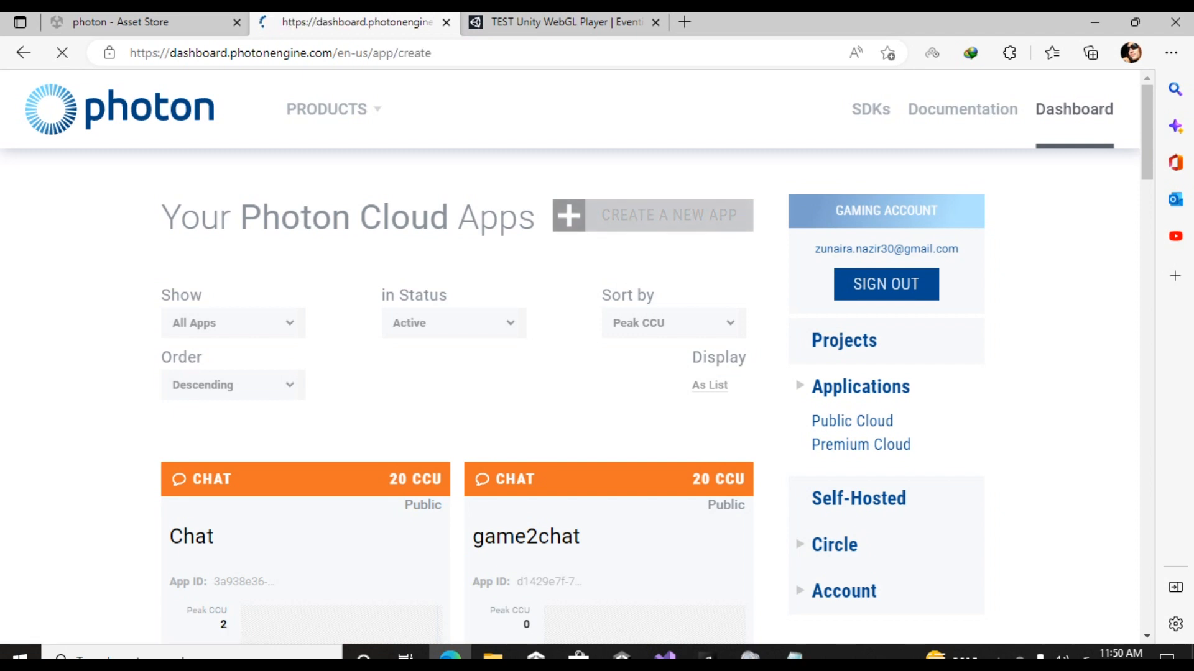
click(457, 388)
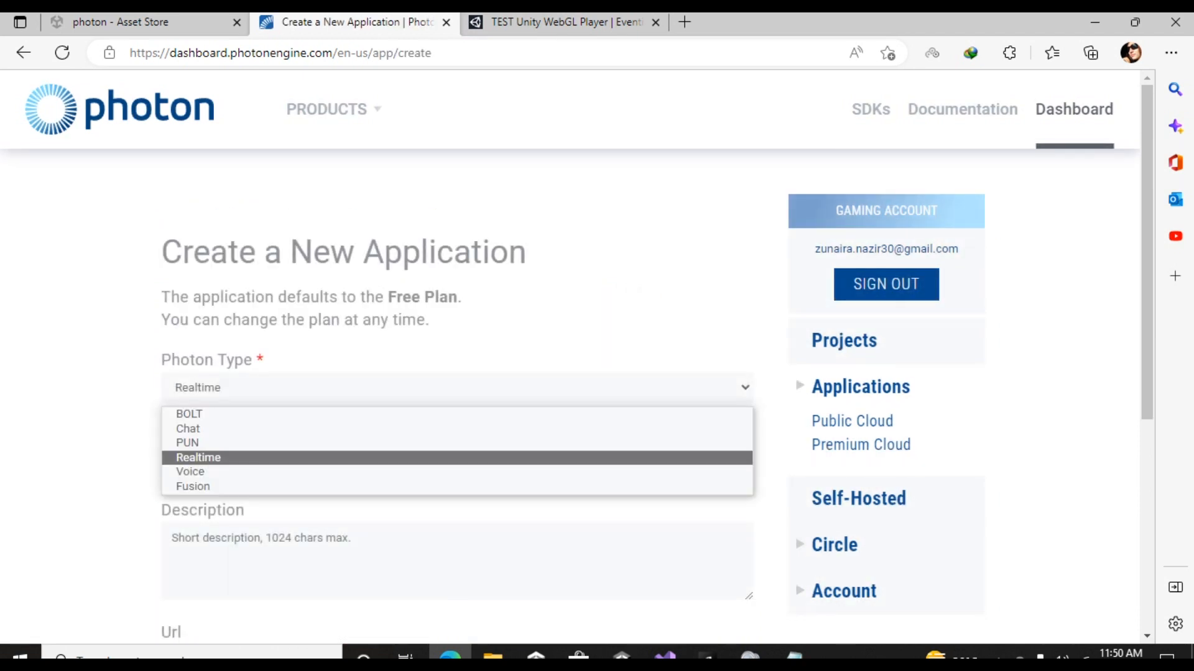
click(457, 429)
click(457, 462)
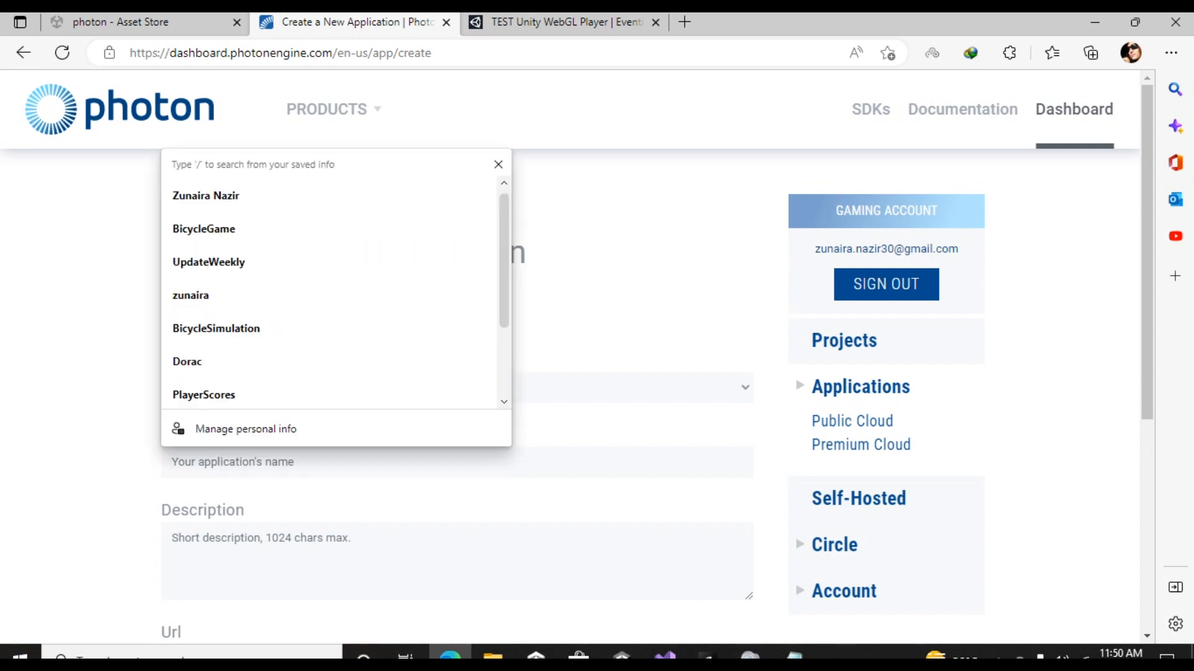
text(Chat)
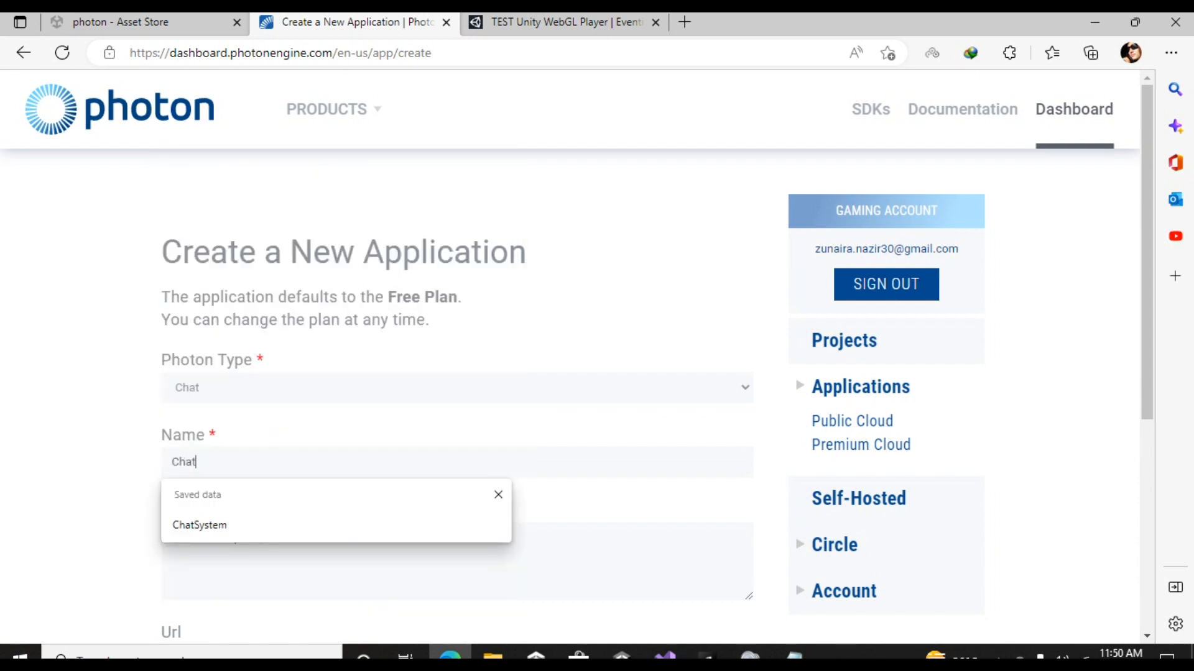
text(SystemID)
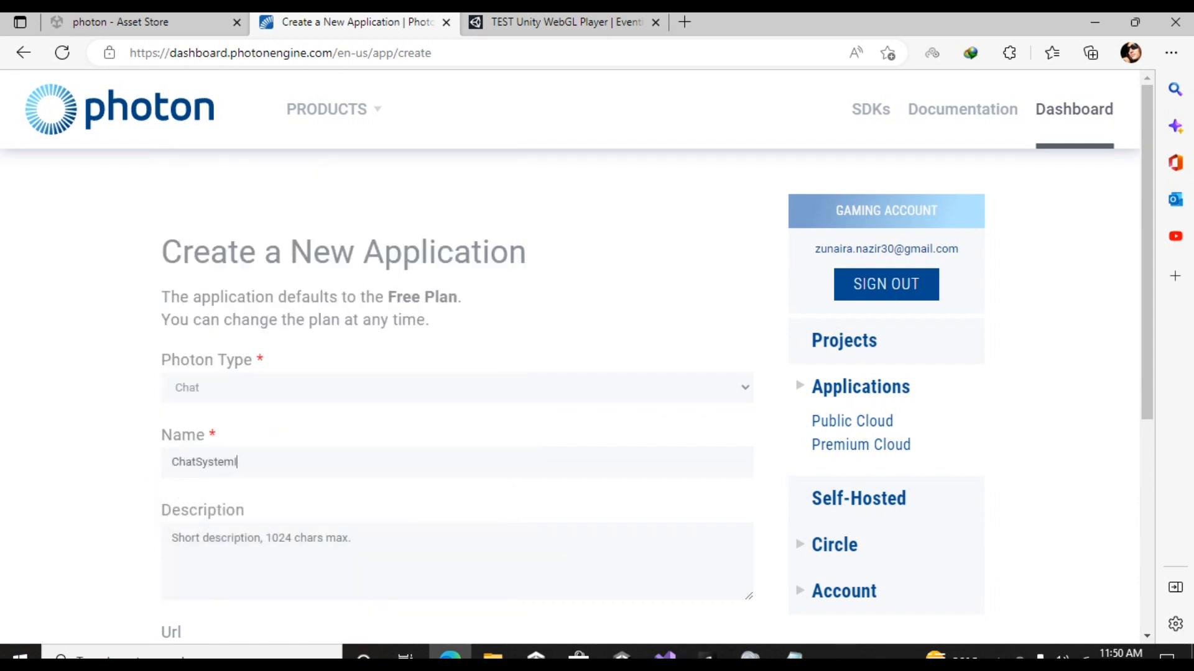
scroll(457, 373, down, 5)
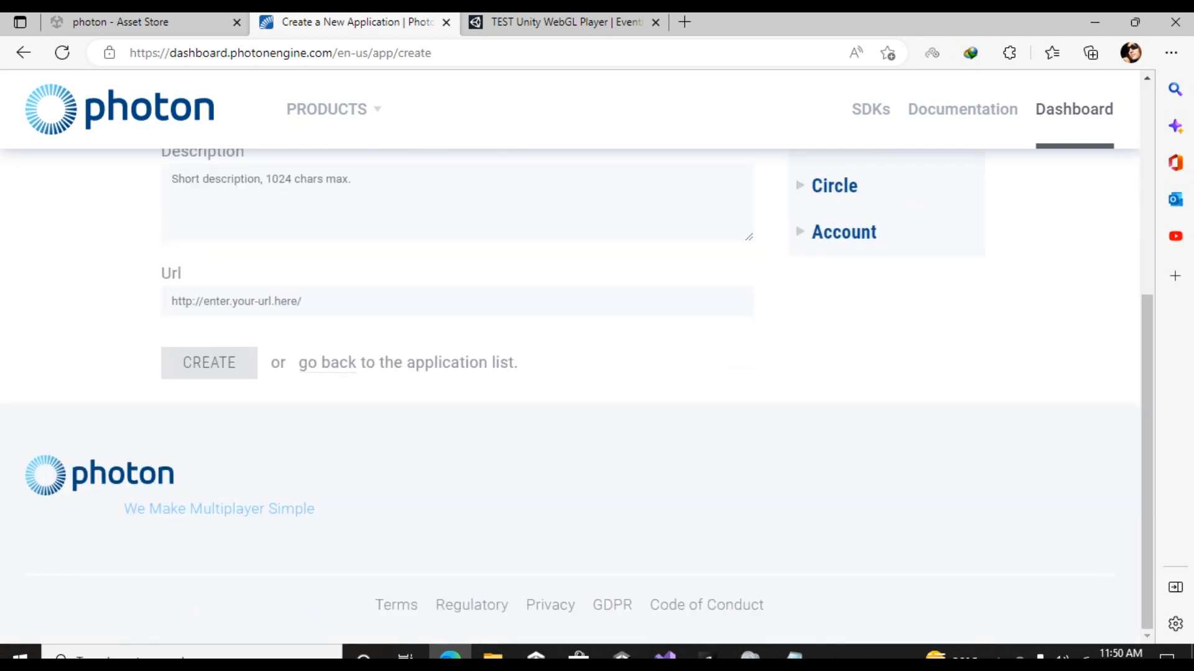
key(Return)
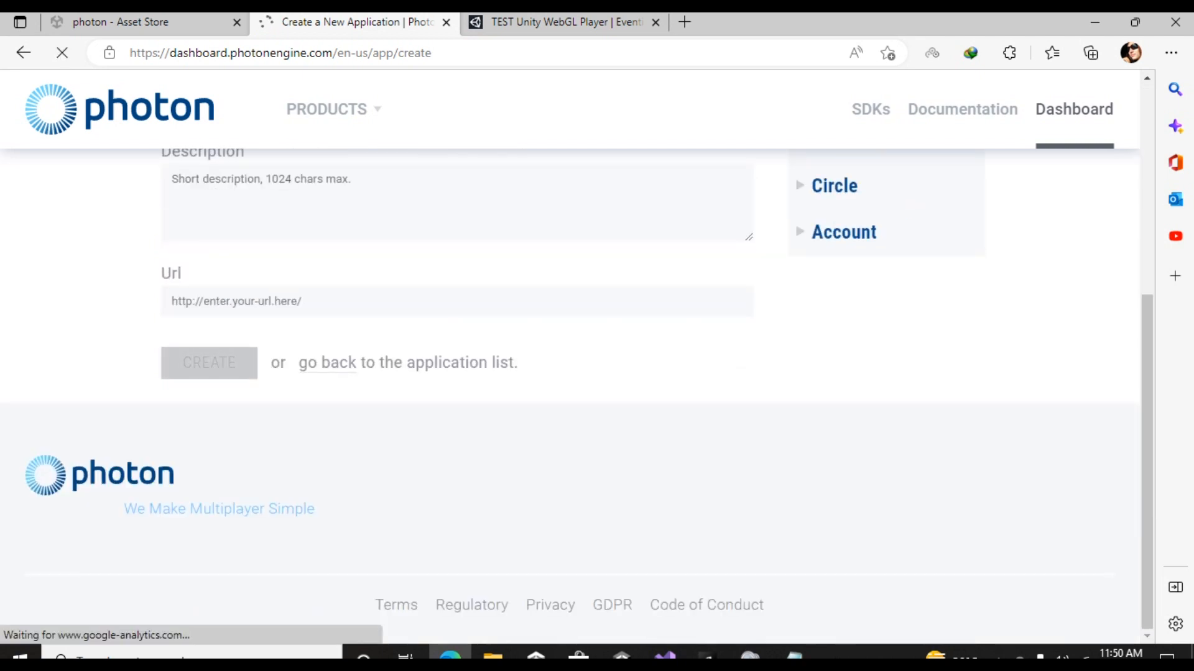
Copy the Realtime ChatSystem application's App ID and paste it into AppId of the Photon Server Settings in Unity, replacing the existing entry.
click(539, 360)
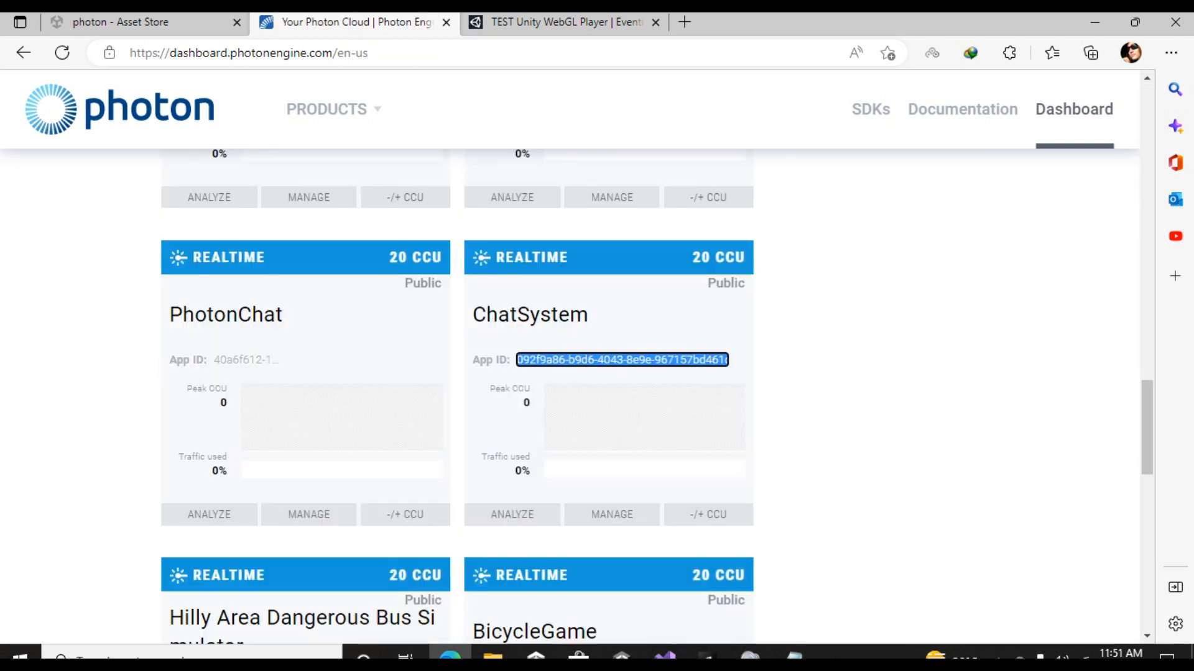
right_click(533, 360)
click(577, 123)
click(707, 654)
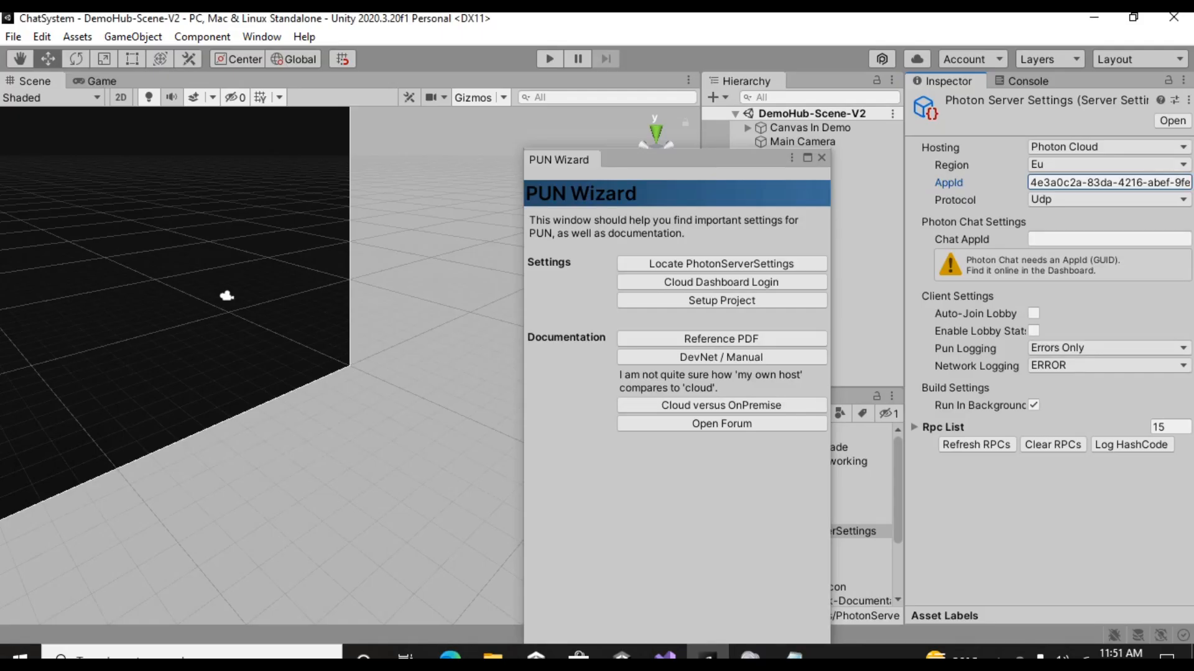
click(1109, 164)
click(1063, 184)
click(1109, 182)
right_click(1035, 177)
click(1080, 228)
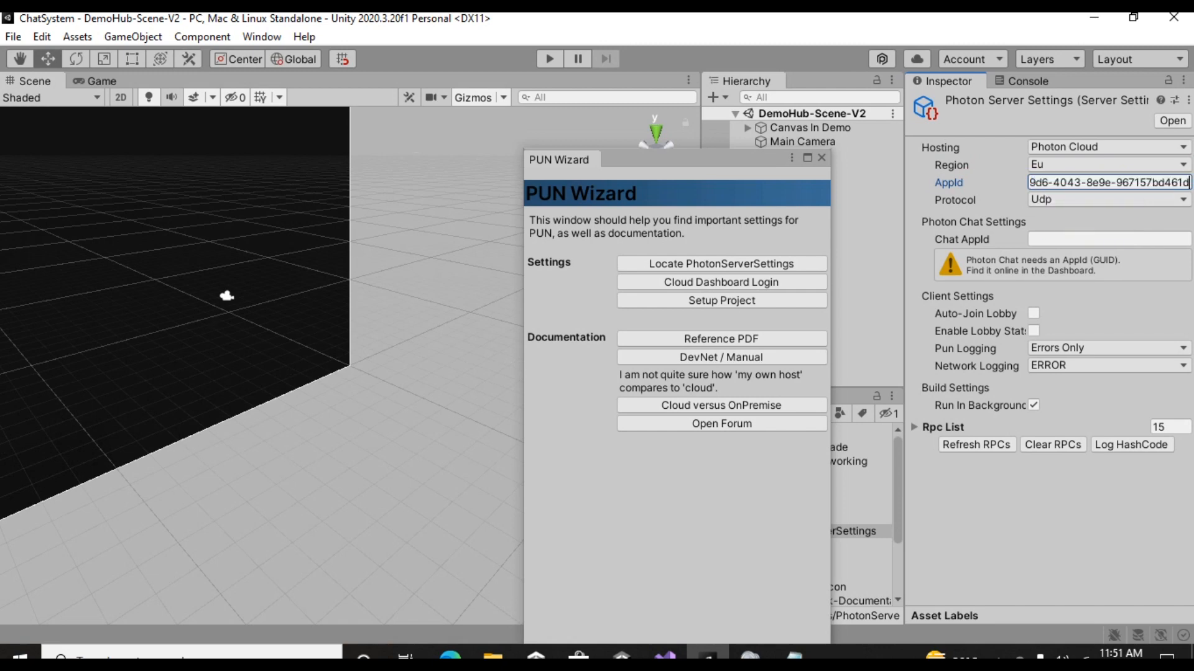
Switch back to the Photon dashboard in the browser and copy the App ID of the ChatSystemID application.
click(450, 656)
scroll(657, 395, up, 20)
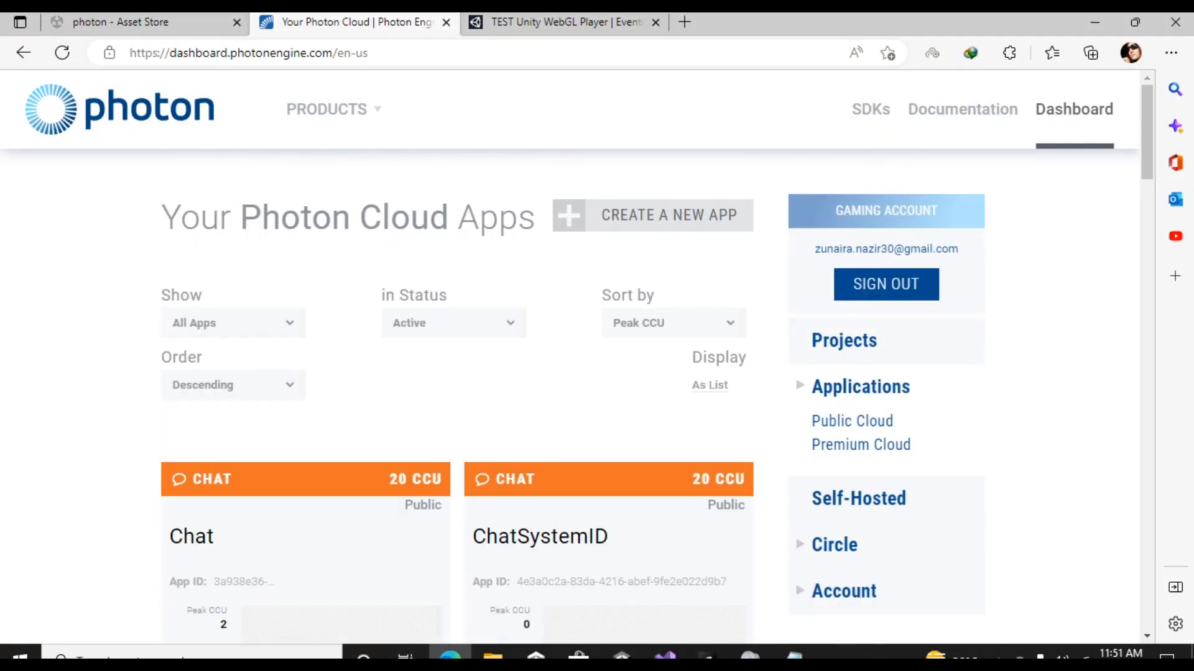
drag(517, 581, 726, 582)
right_click(547, 581)
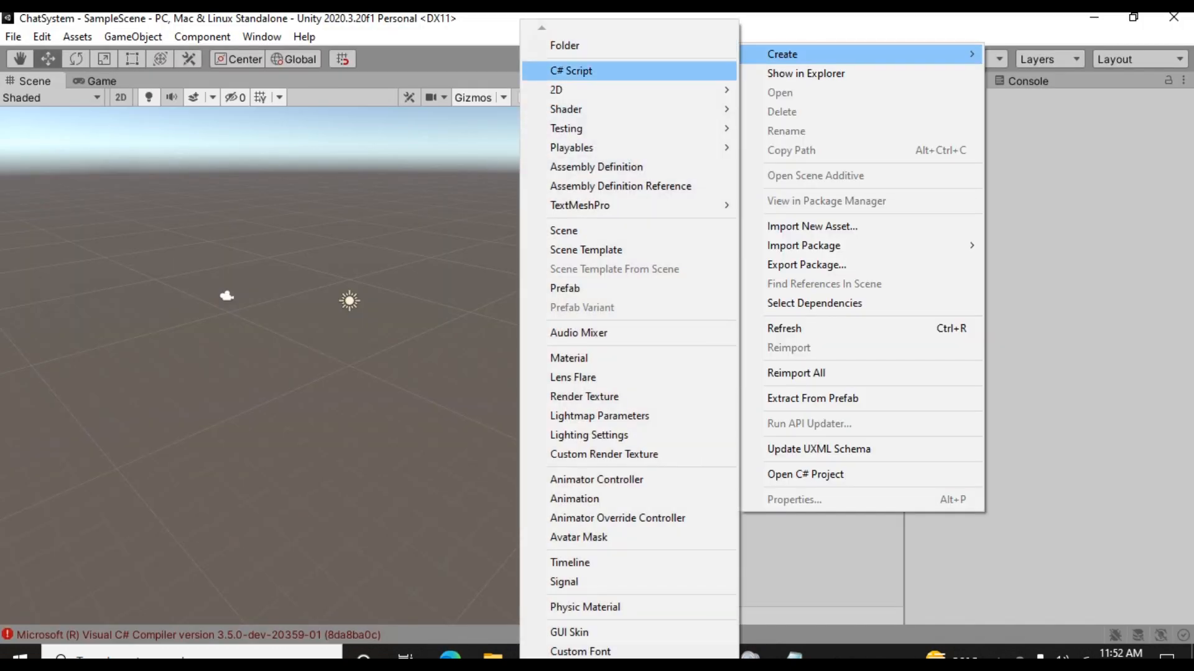
Create a folder named Scripts in Assets.
click(565, 45)
text(S)
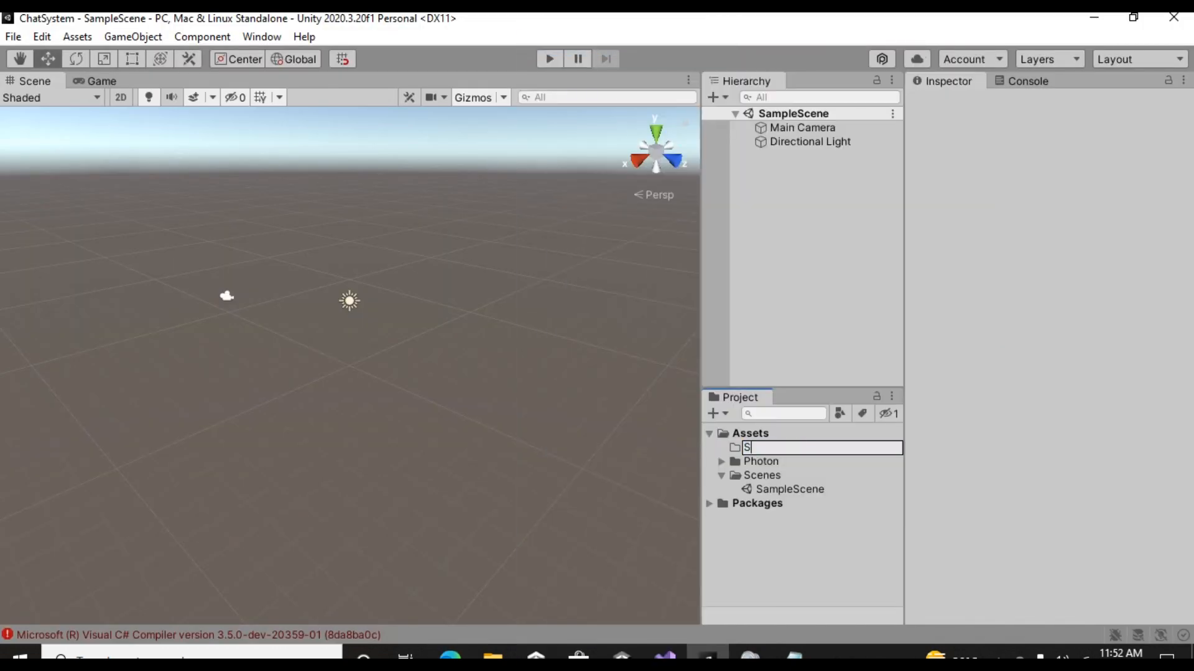
text(cripts)
key(Return)
Create a C# script named Connect inside the Scripts folder.
right_click(752, 490)
mouse_move(795, 28)
click(582, 67)
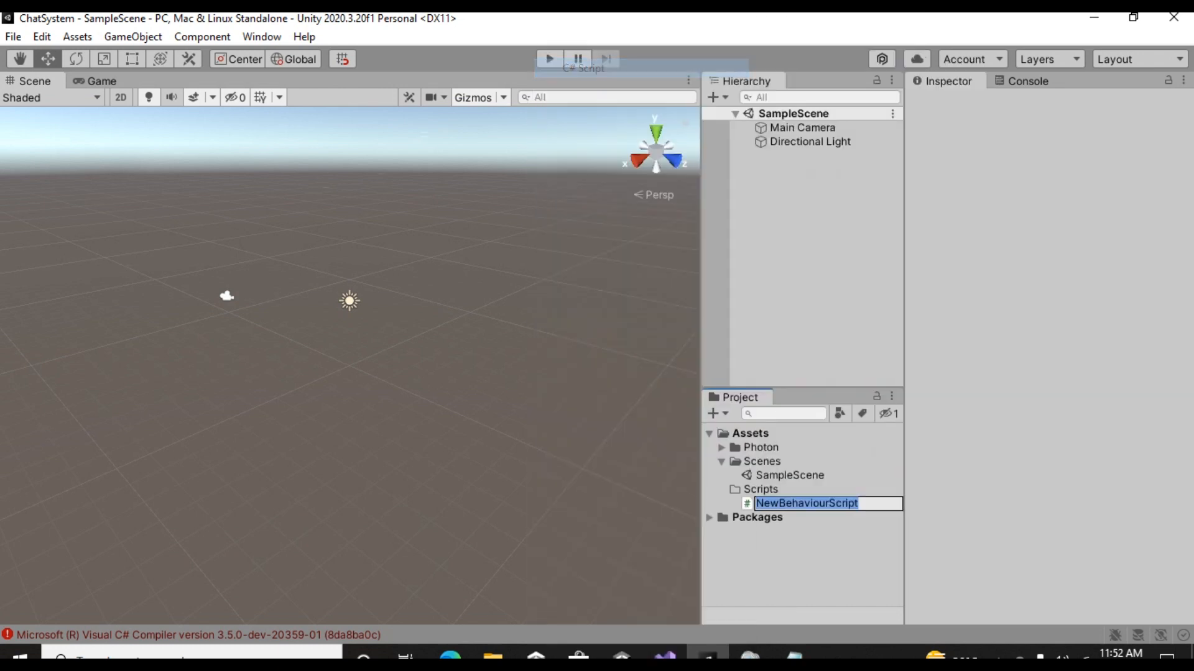
text(Connect)
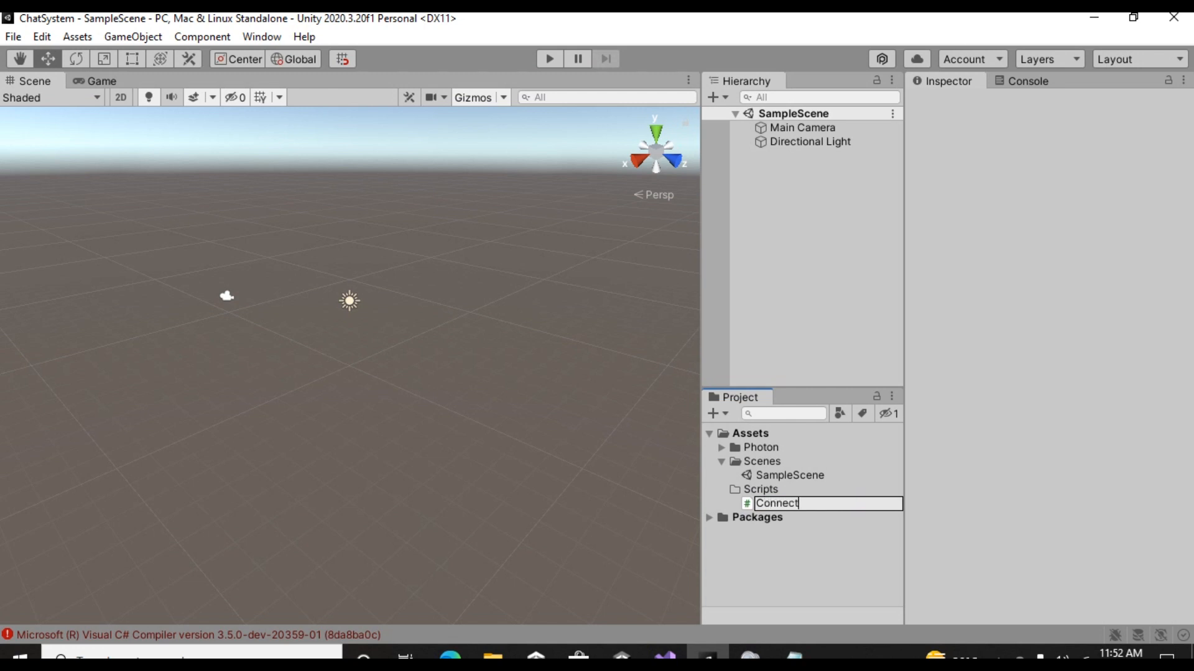
key(Return)
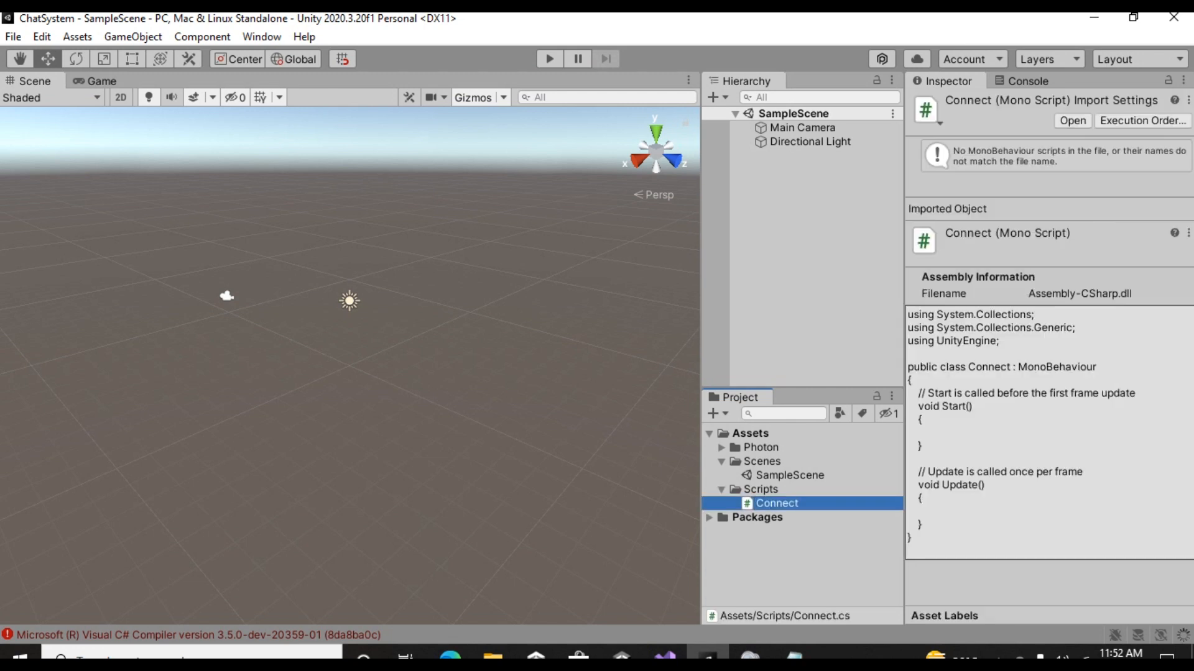
Rename the SampleScene asset to Connect and reload the open scene.
click(789, 475)
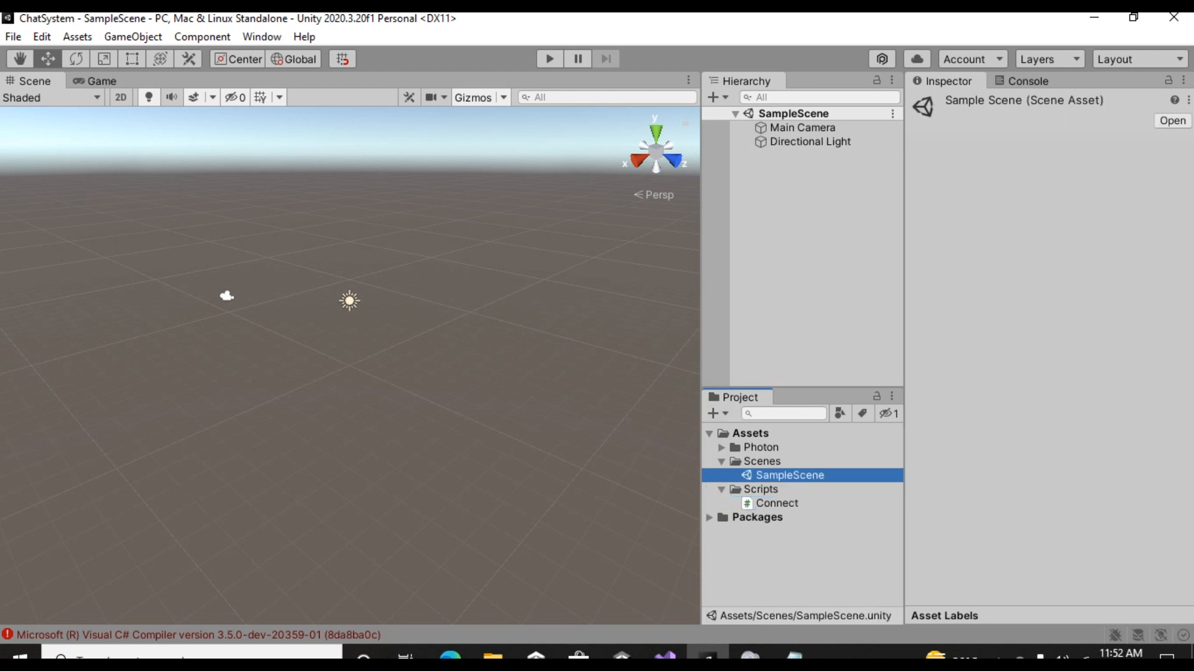
key(F2)
text(C)
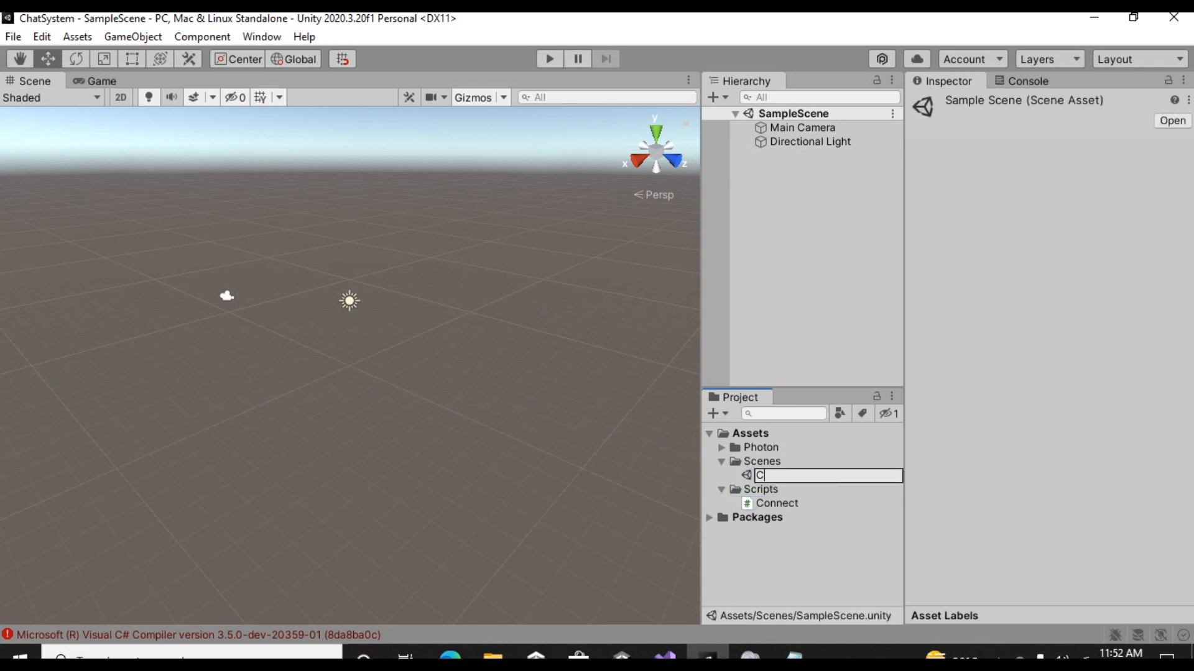
text(onnect)
key(Return)
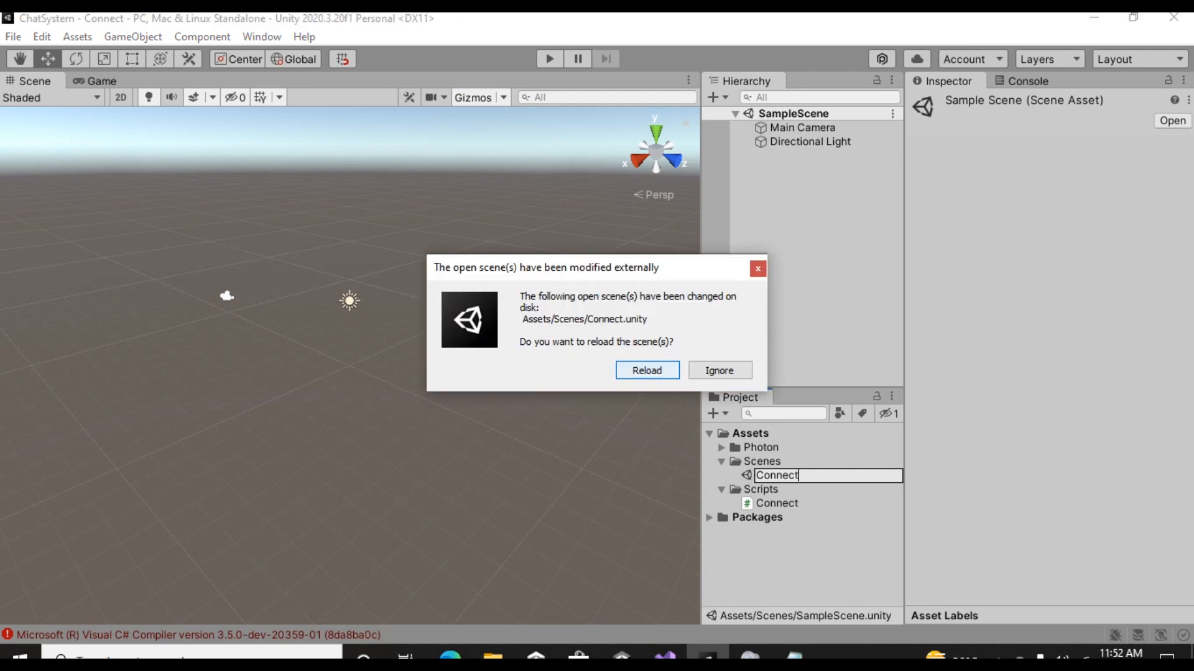
key(Return)
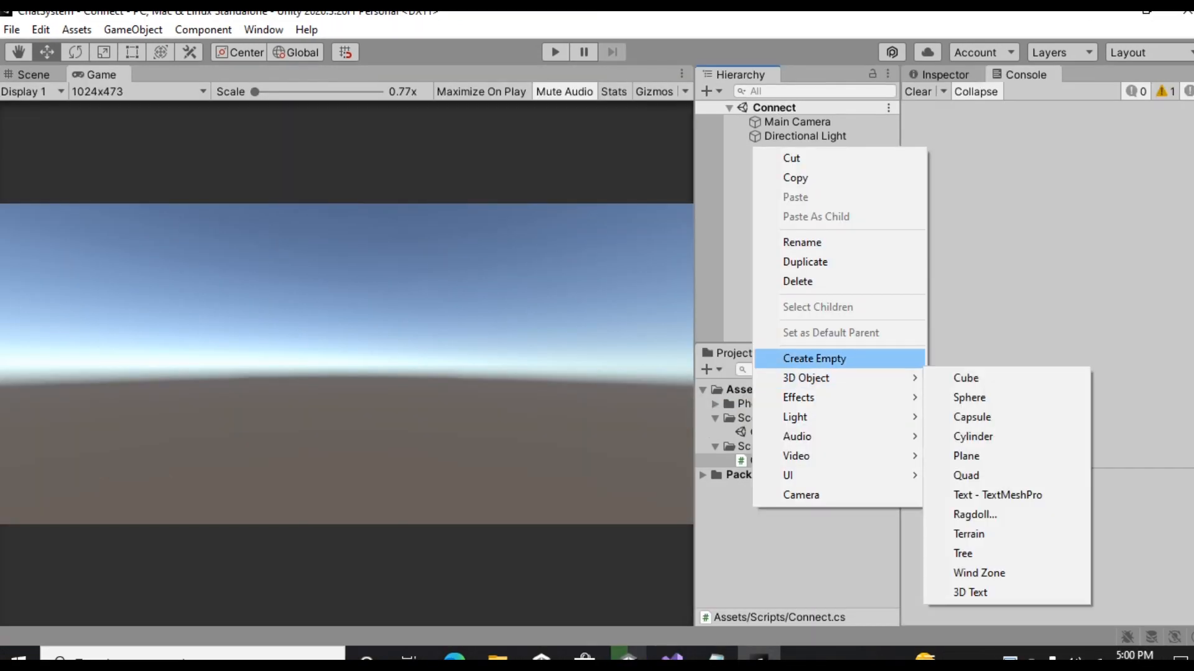
Add a UI Image to the Connect scene and stretch its anchors, pivot and position to fill the whole canvas.
mouse_move(839, 475)
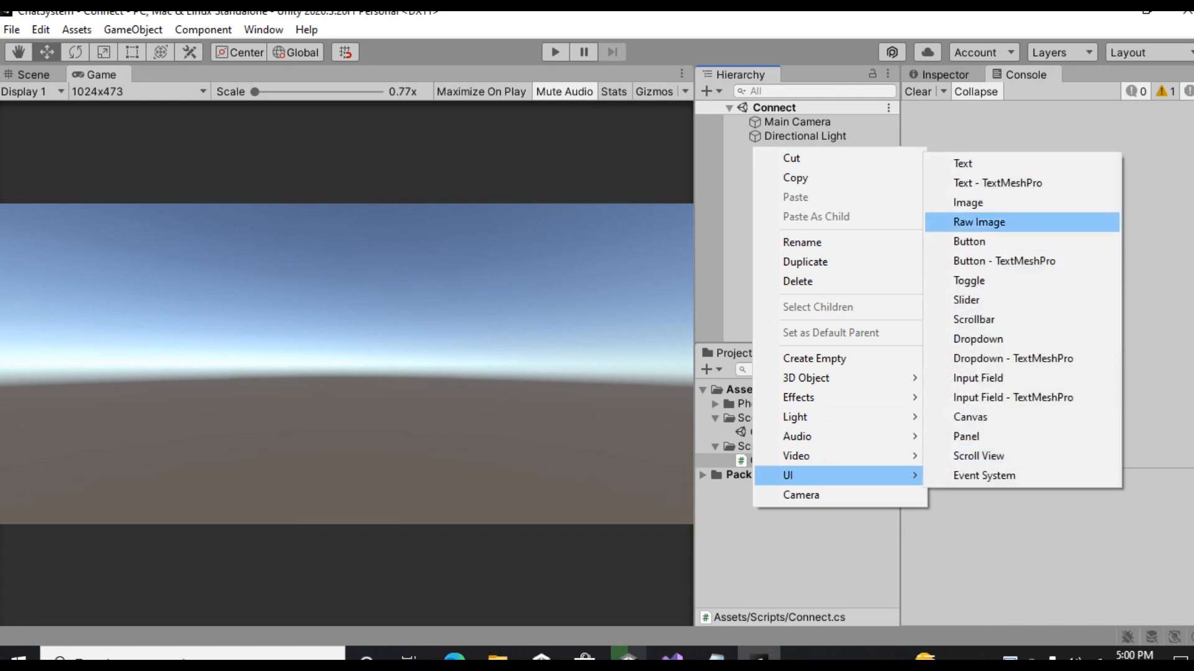
click(968, 201)
click(945, 75)
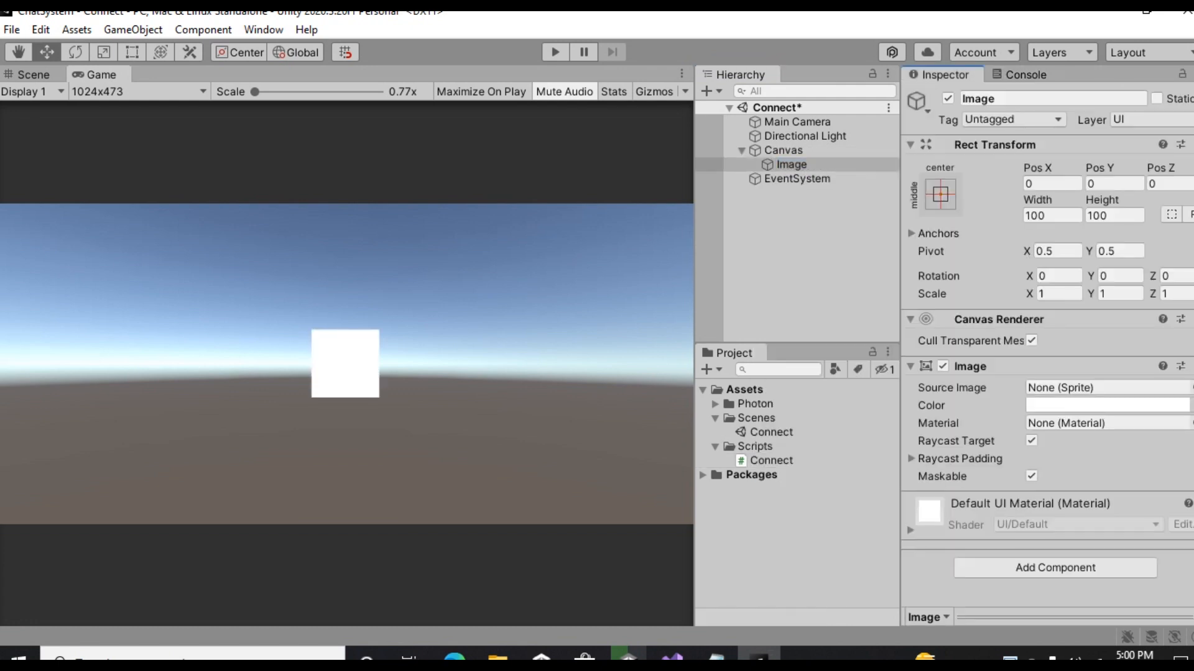
click(940, 195)
alt+shift+click(1130, 461)
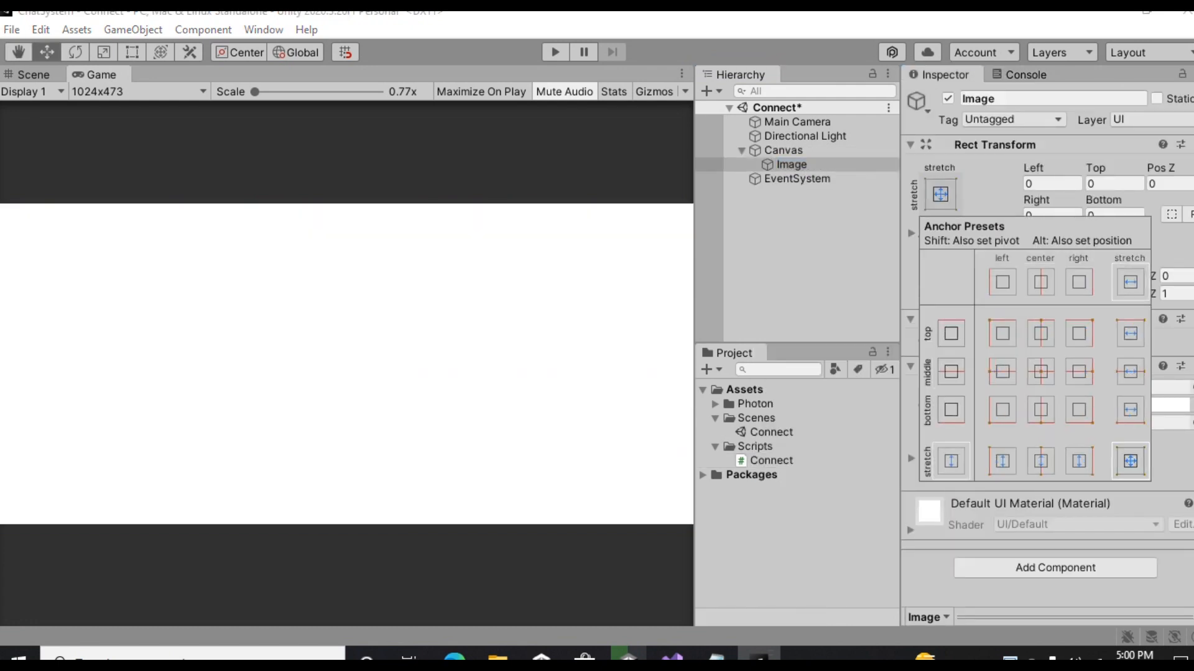
Set the Canvas Scaler to Scale With Screen Size with a 1280 x 473 reference resolution and a match value of 0.5.
click(792, 165)
click(783, 150)
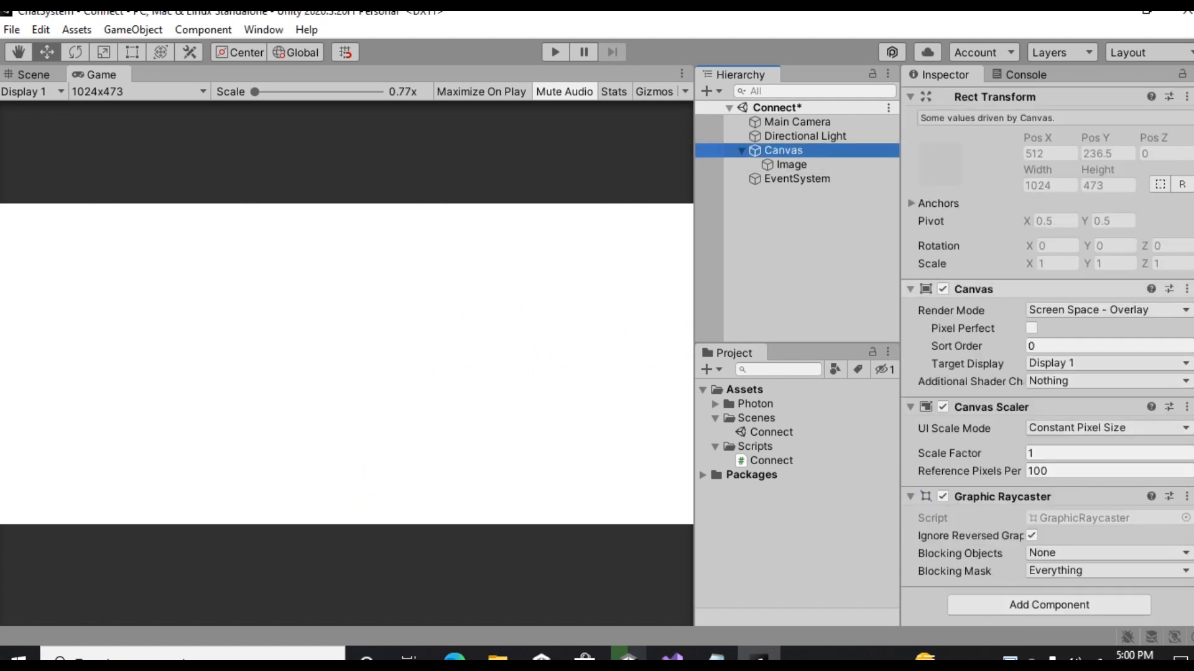
click(1106, 428)
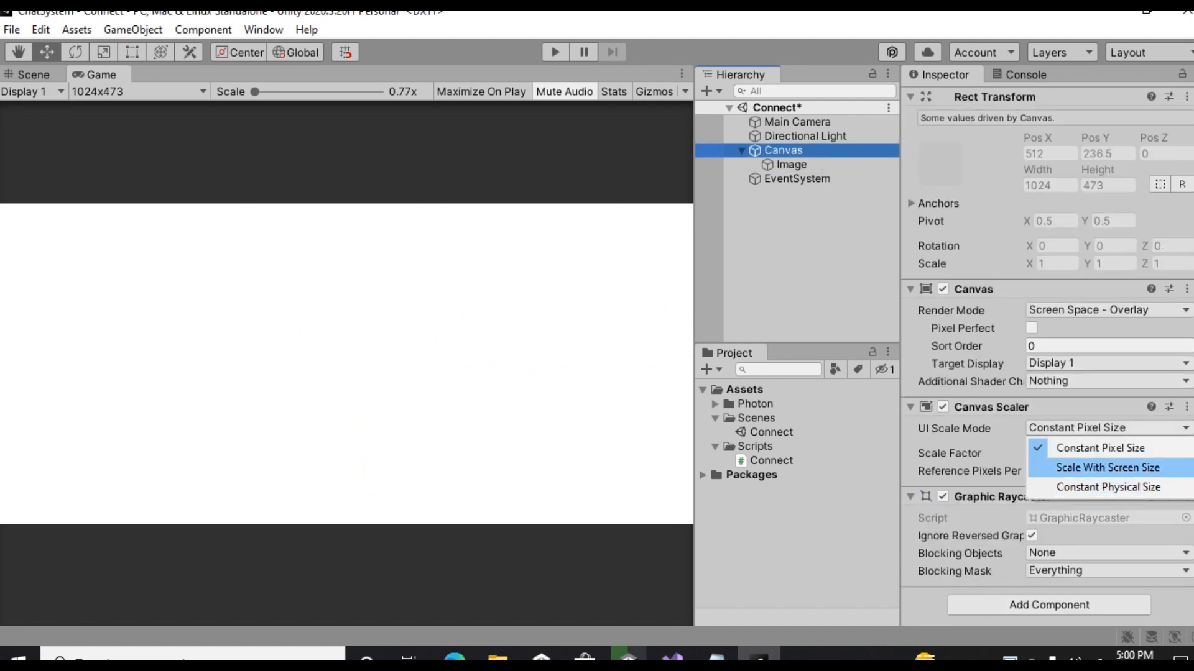
click(1085, 467)
click(1057, 453)
text(1280)
key(Tab)
text(473)
key(Tab)
text(.5)
Change the color of the full-screen UI Image under the Canvas to a medium gray.
click(790, 165)
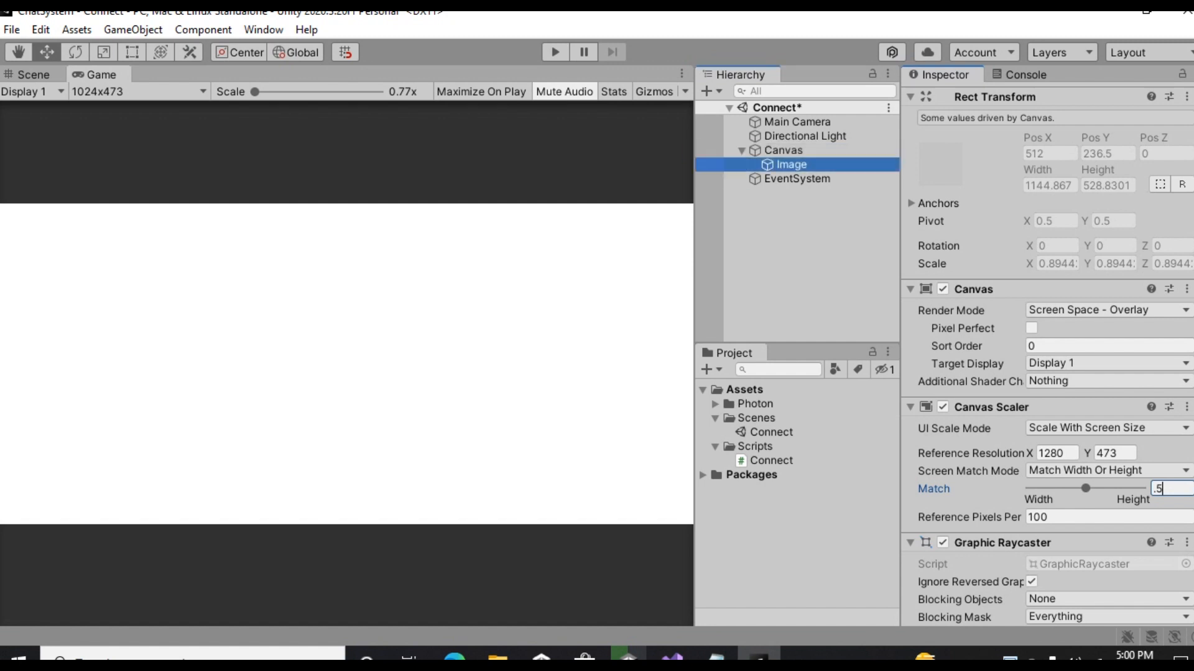
click(1104, 406)
drag(1052, 311, 1051, 351)
click(791, 165)
Rename the Image object under the Canvas to ConnectScreen.
click(1020, 99)
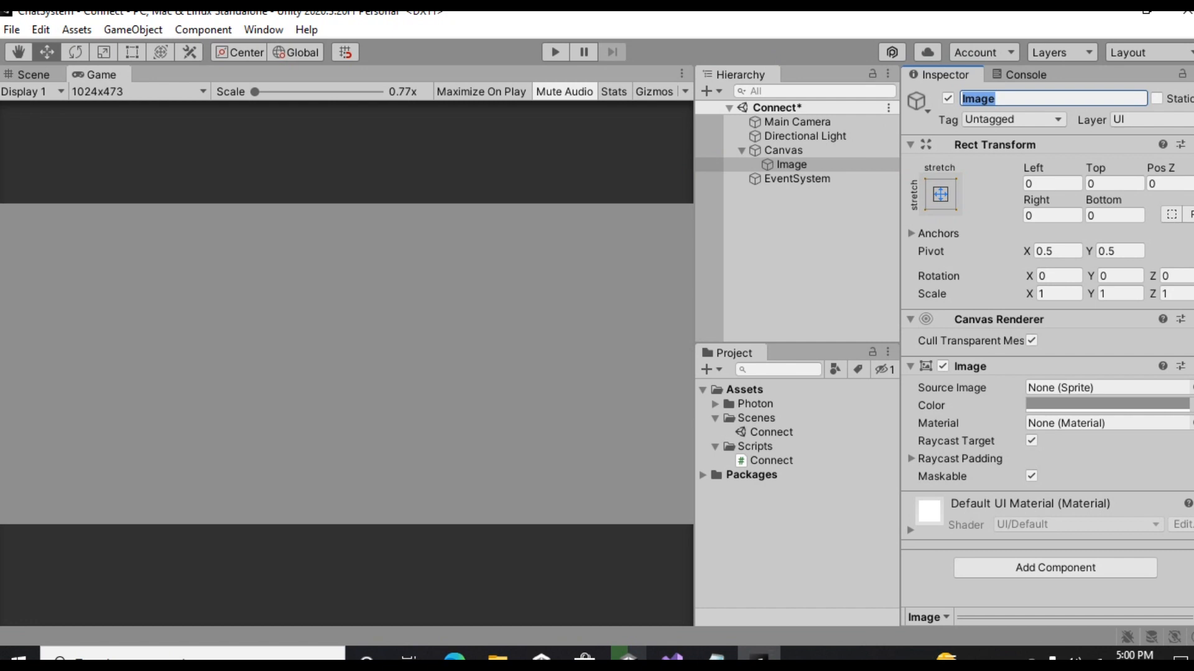
text(ConnectScreen)
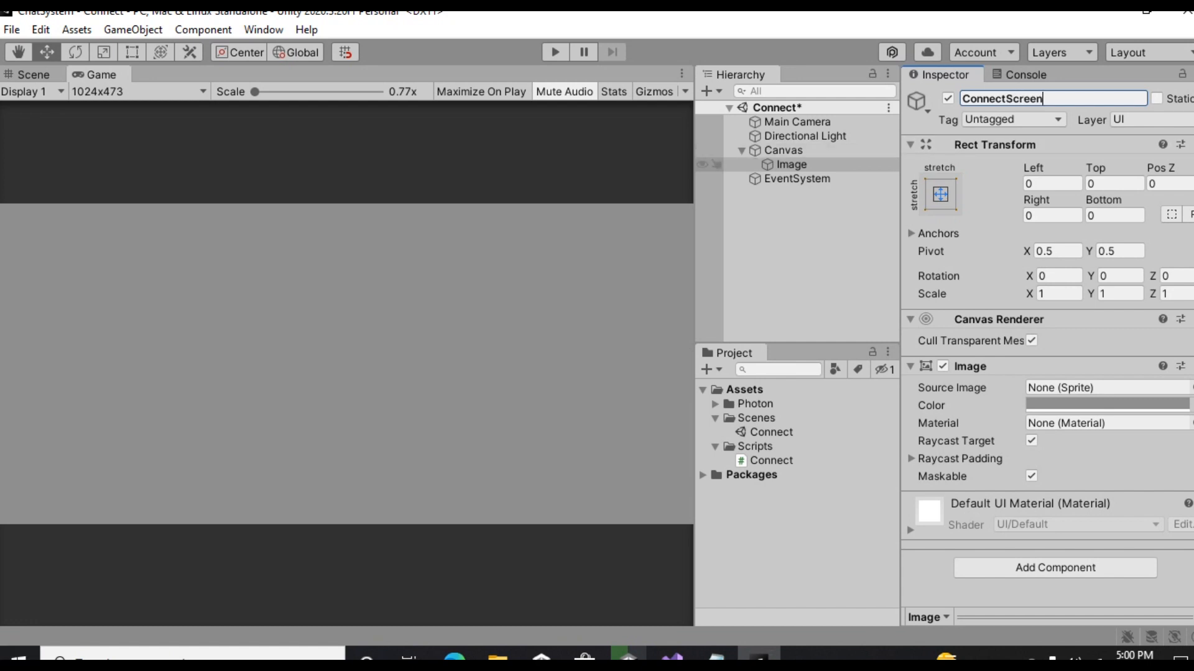
click(785, 164)
Add a UI Text object as a child of ConnectScreen.
right_click(793, 164)
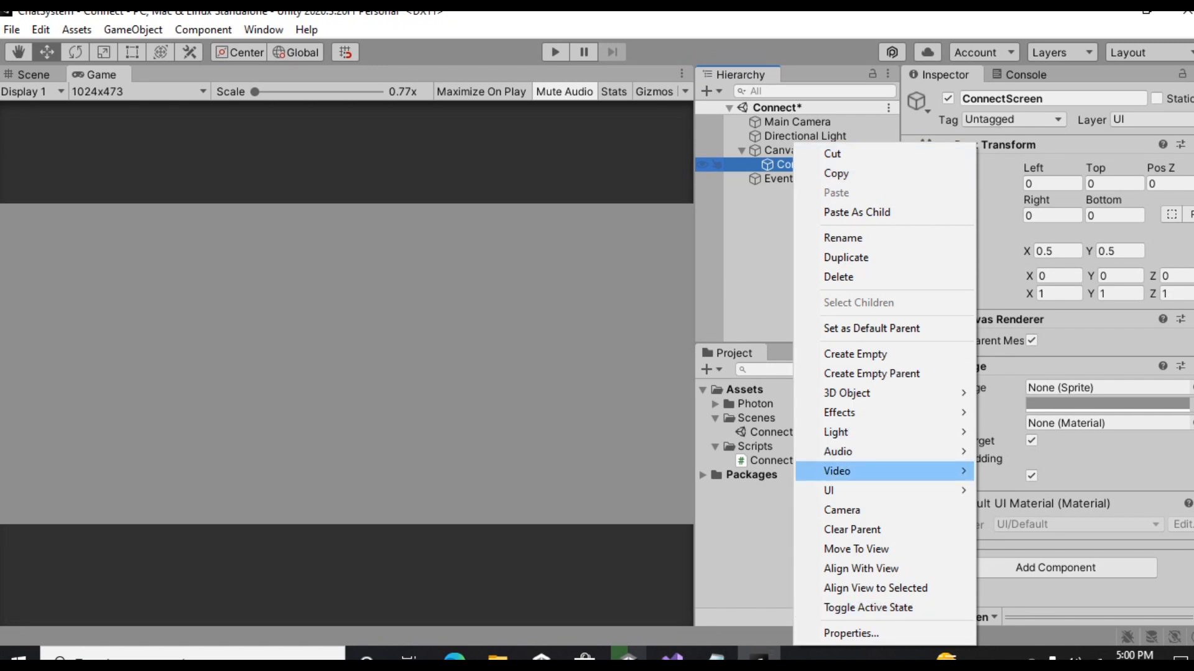
mouse_move(833, 490)
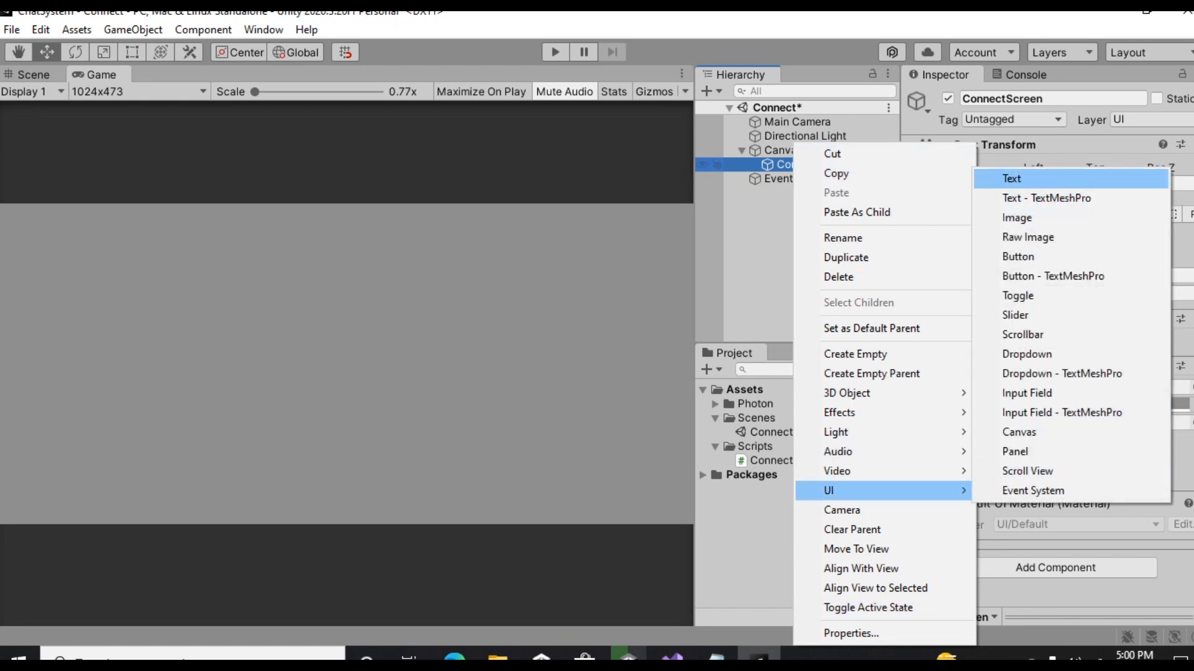
click(1012, 178)
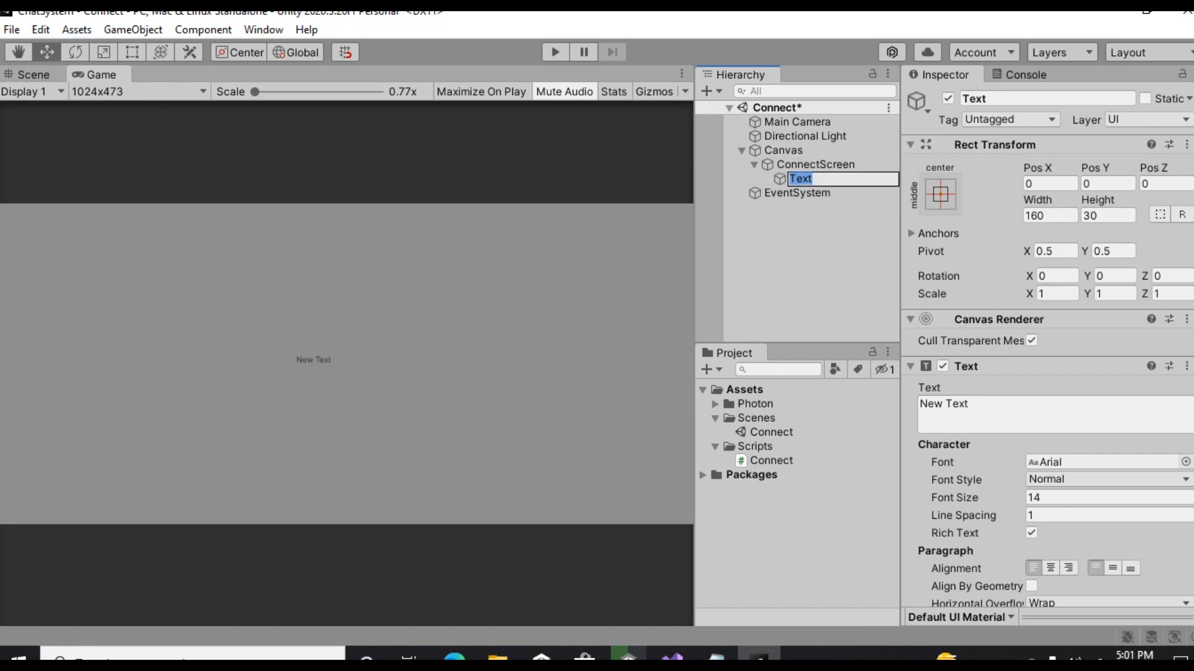
click(1050, 216)
Dock the Game view below the Scene view, enlarge its area and switch the Scene view to 2D.
drag(101, 75, 217, 556)
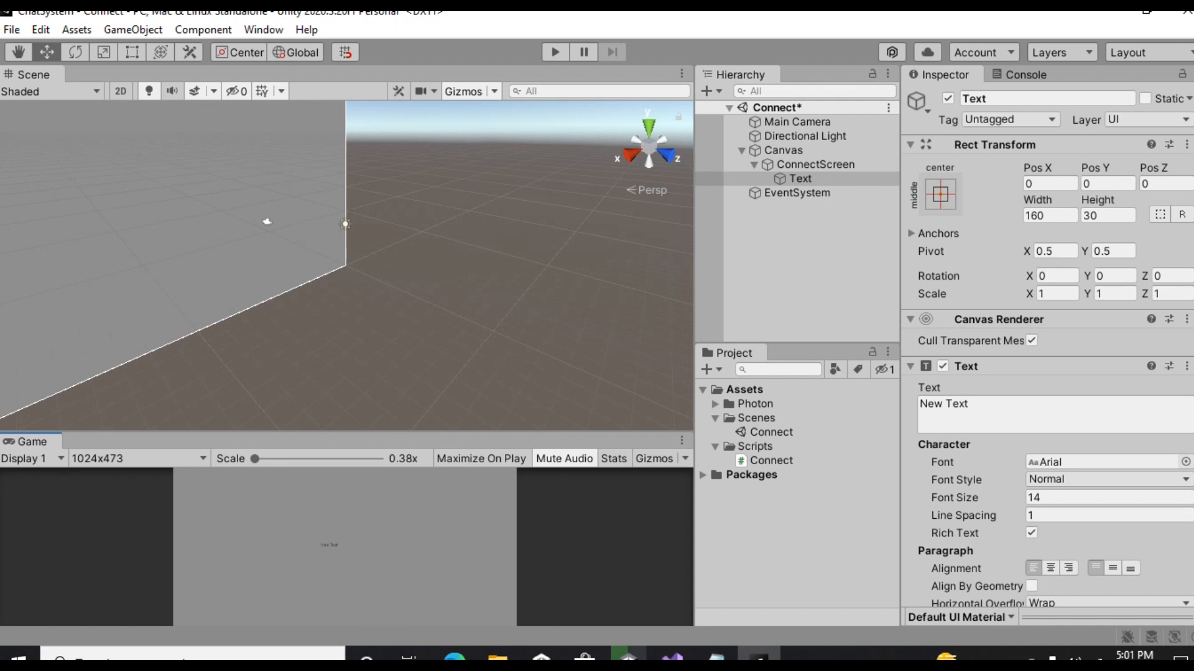
drag(280, 431, 280, 260)
click(121, 91)
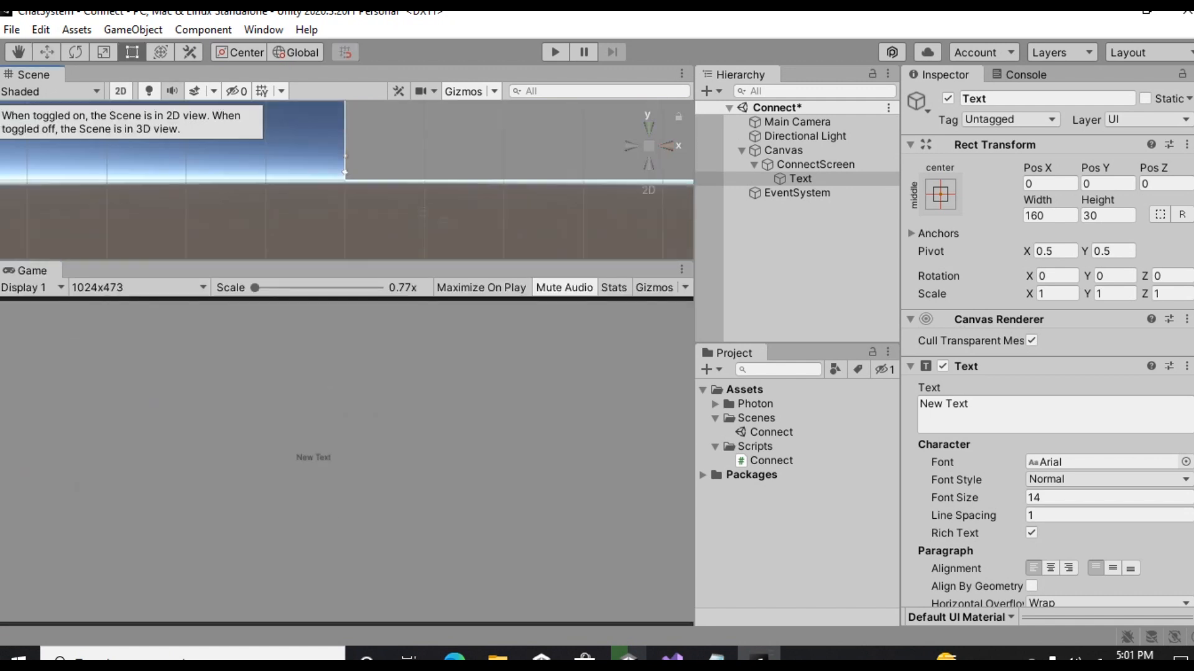
Enlarge the Text object's box to about 300 by 61 and center its text horizontally and vertically.
double_click(800, 178)
scroll(345, 180, down, 2)
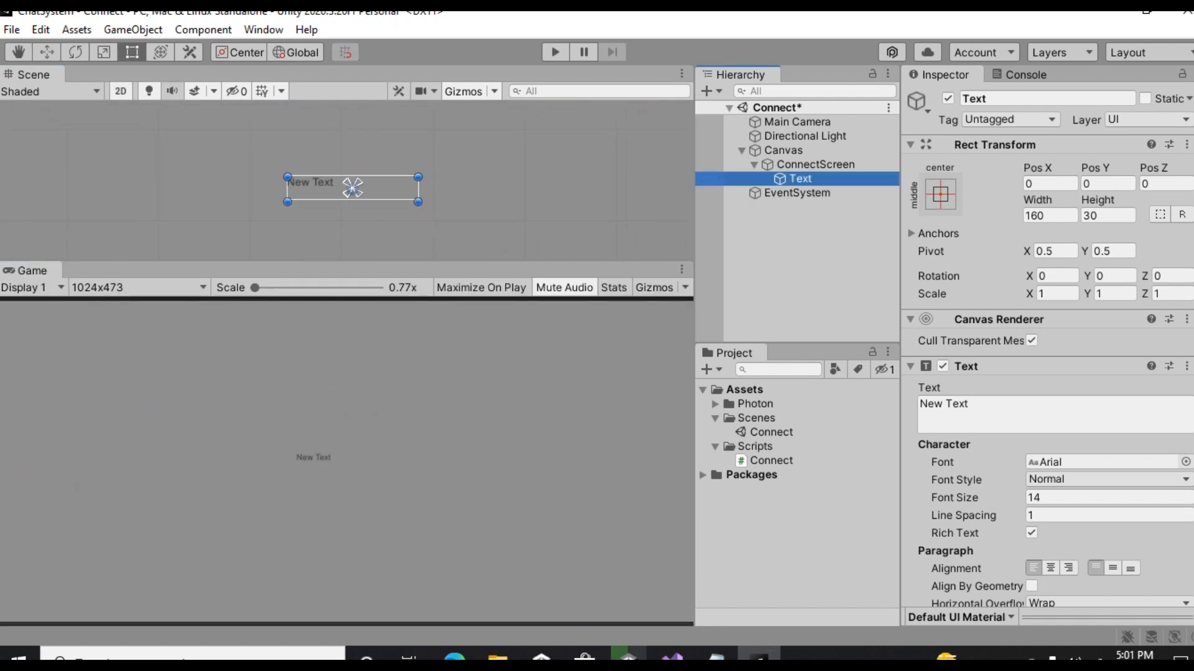
drag(418, 177, 480, 152)
drag(287, 177, 234, 177)
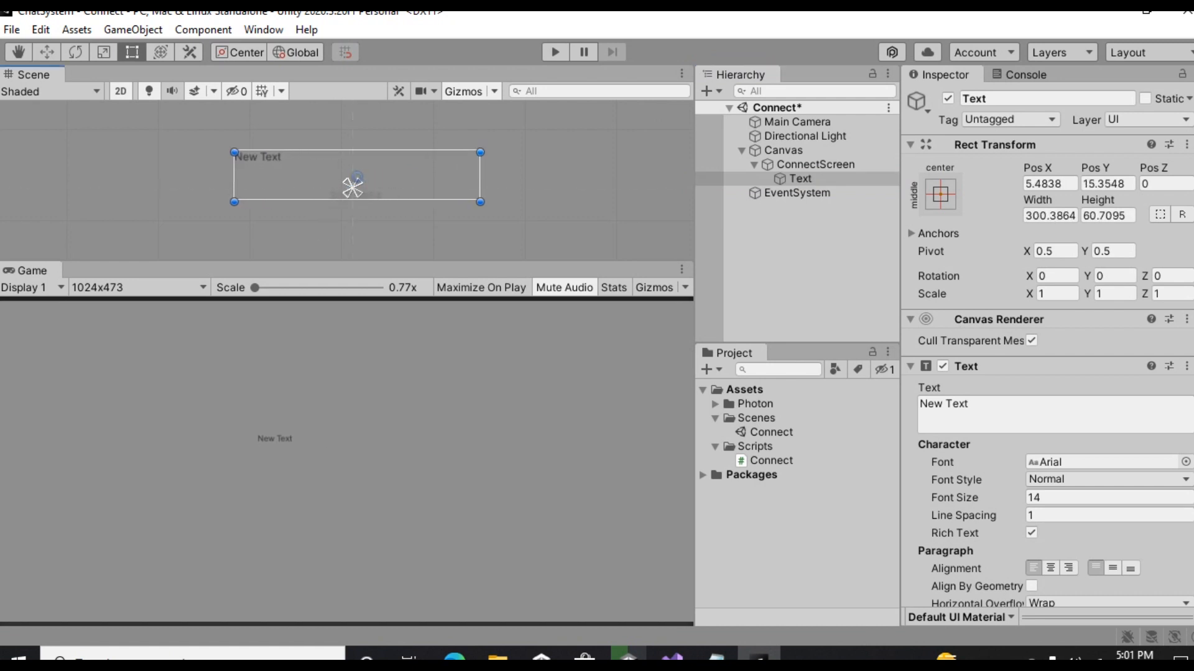
click(1050, 568)
click(1112, 568)
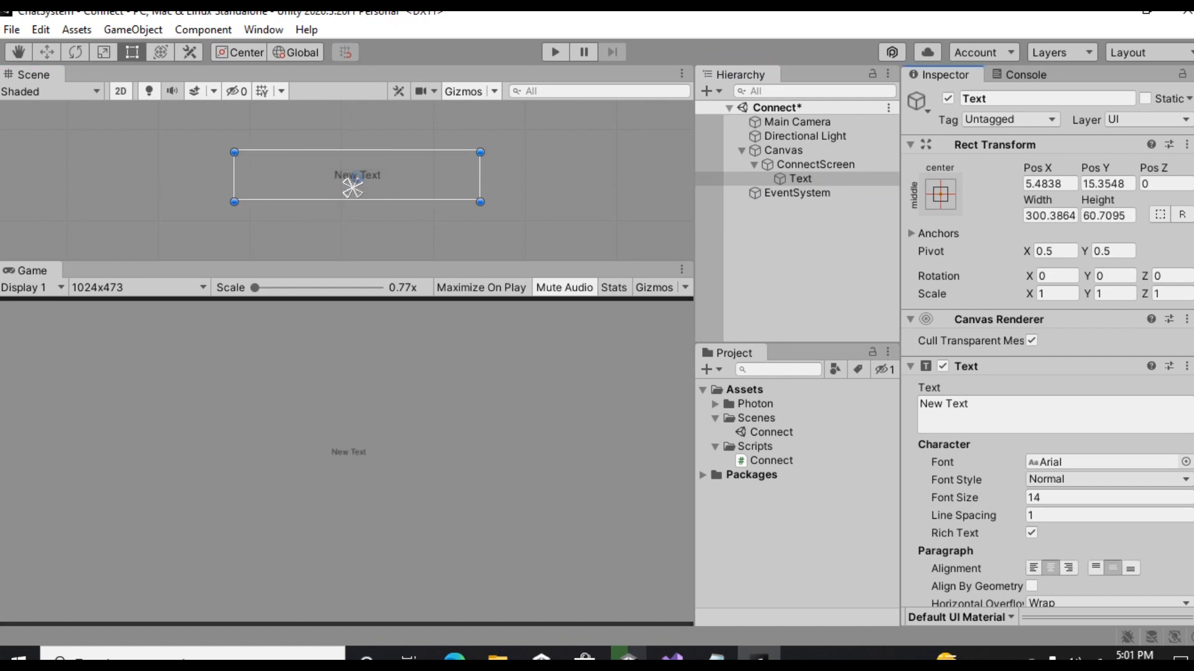
Change the content of the Text object to "Connecting Status".
click(1008, 411)
text(Con)
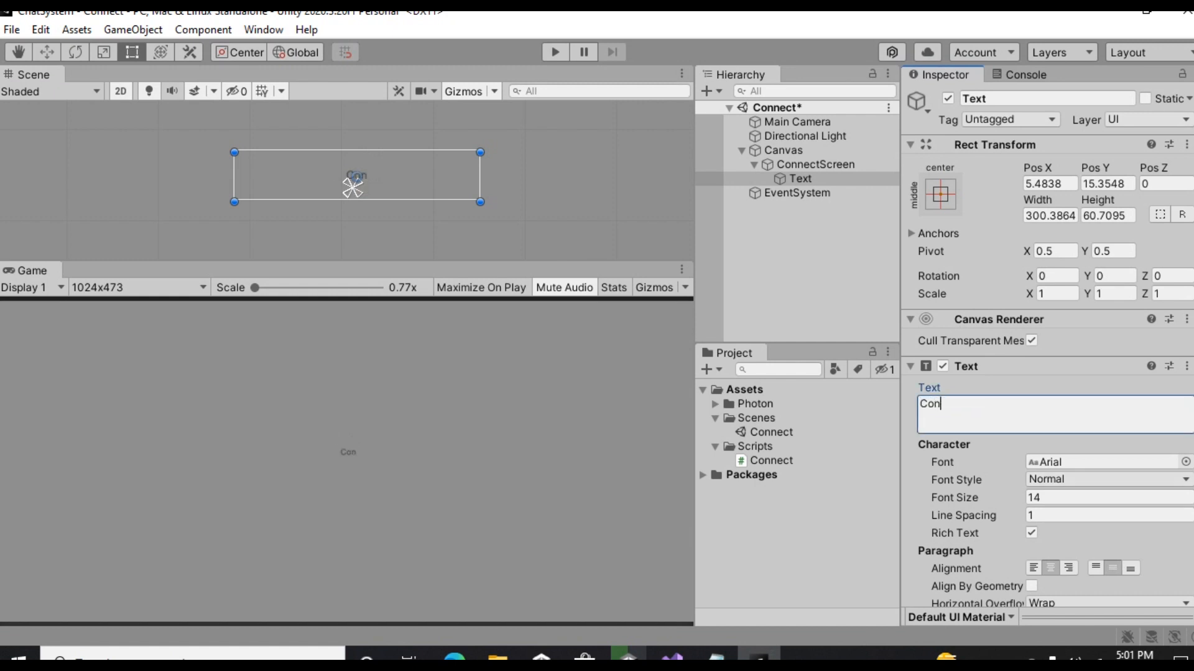
text(necting STa)
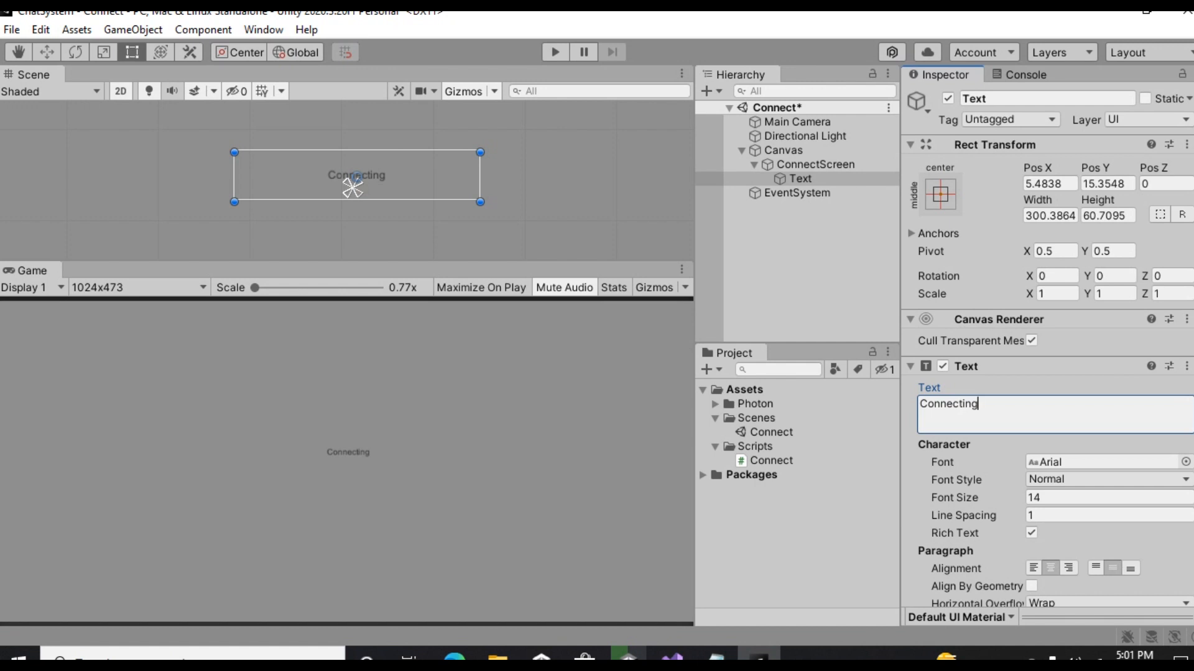
key(BackSpace)
key(BackSpace)
key(BackSpace)
text(s)
key(BackSpace)
text(Status)
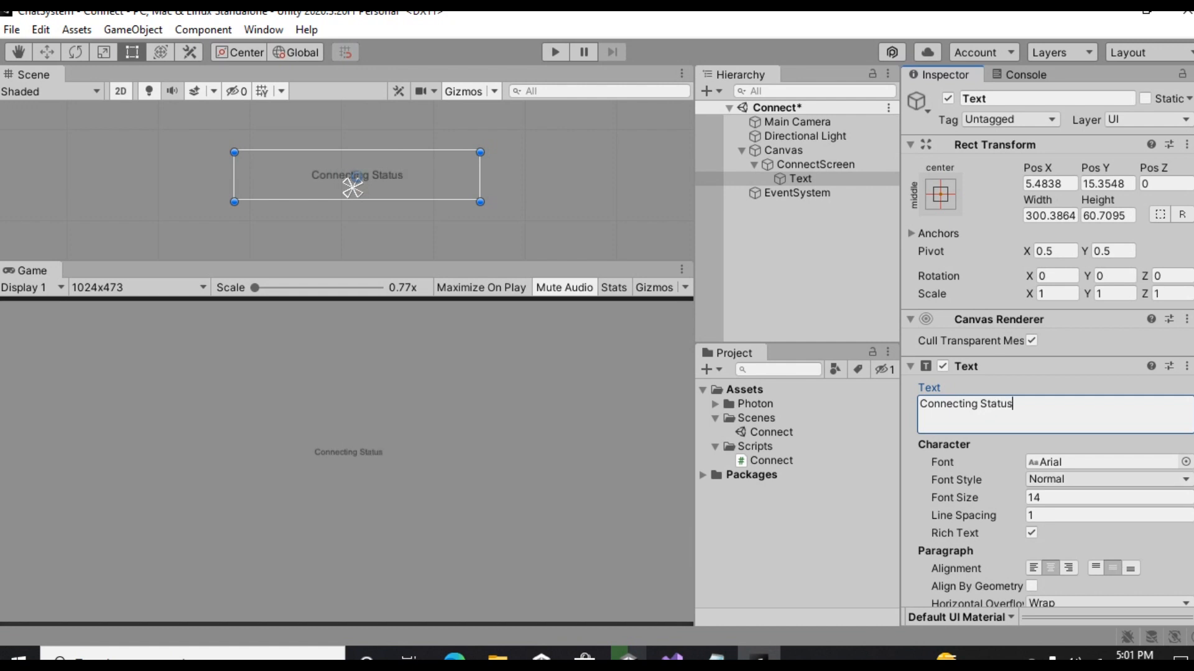
Enable Best Fit on the status text, collapse ConnectScreen in the hierarchy and save the scene.
scroll(1047, 398, down, 5)
click(1031, 407)
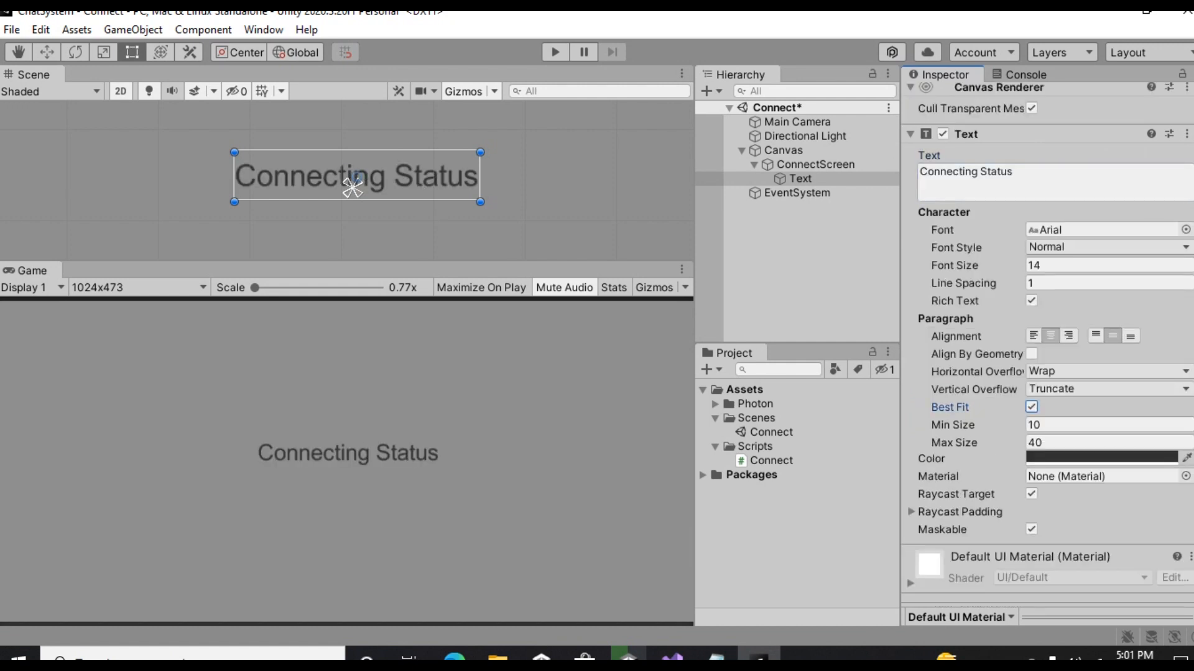
scroll(1047, 373, up, 5)
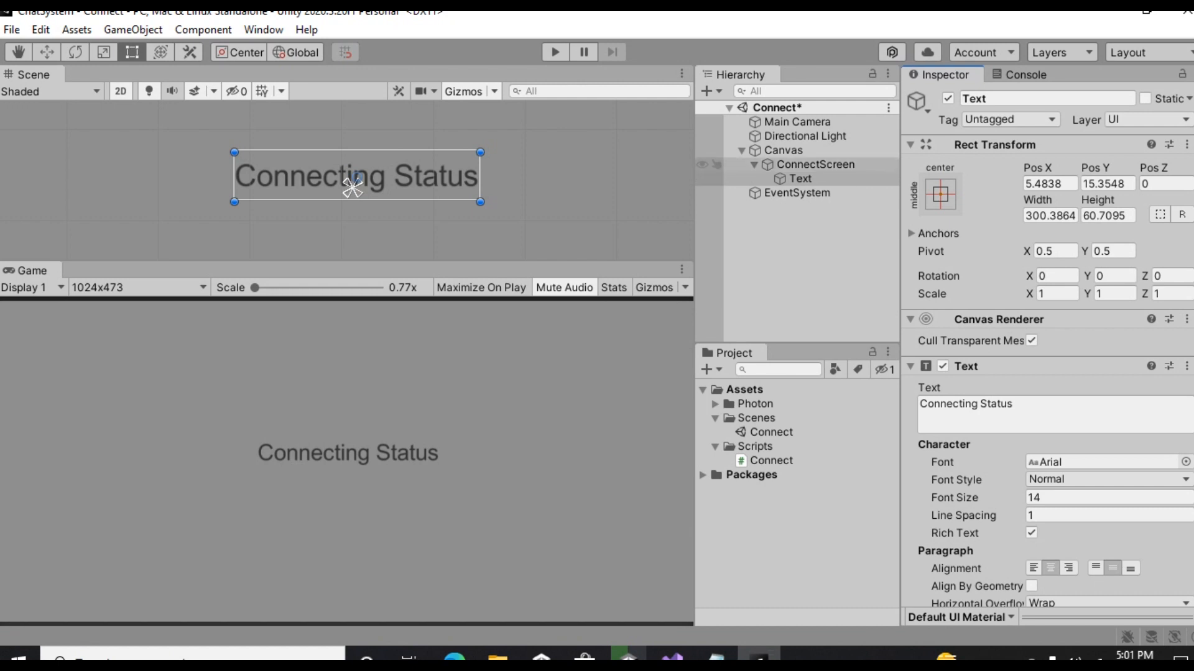
click(754, 165)
key(ctrl+s)
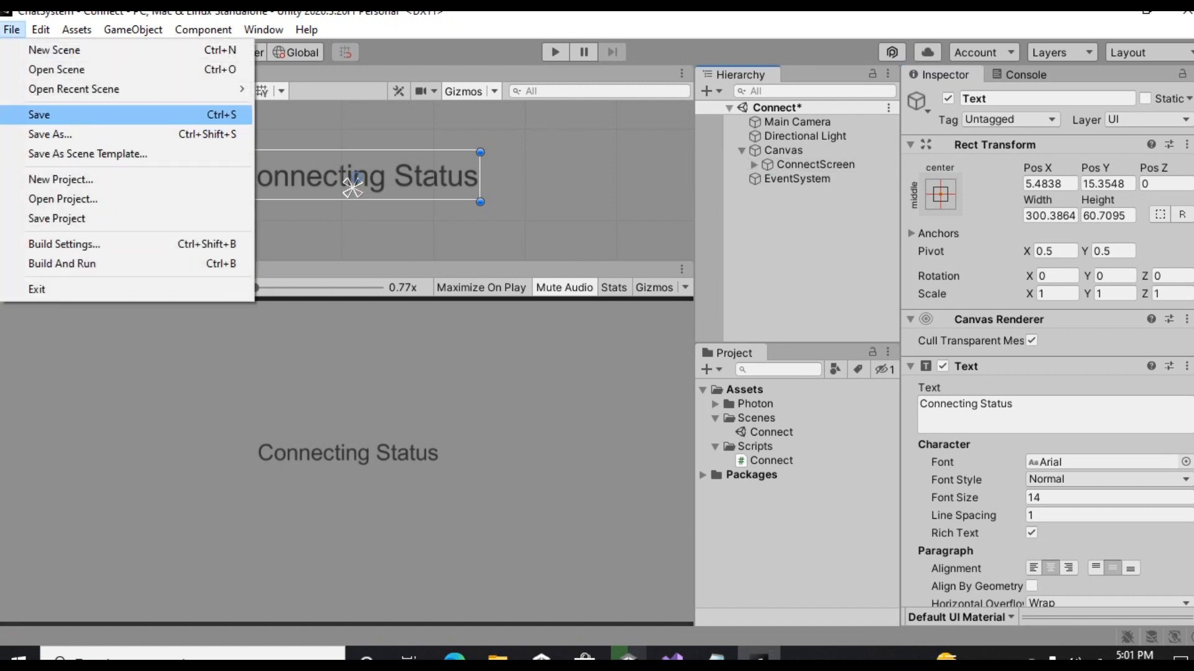
Create an empty GameObject at the root of the Connect scene and reset its transform.
right_click(771, 227)
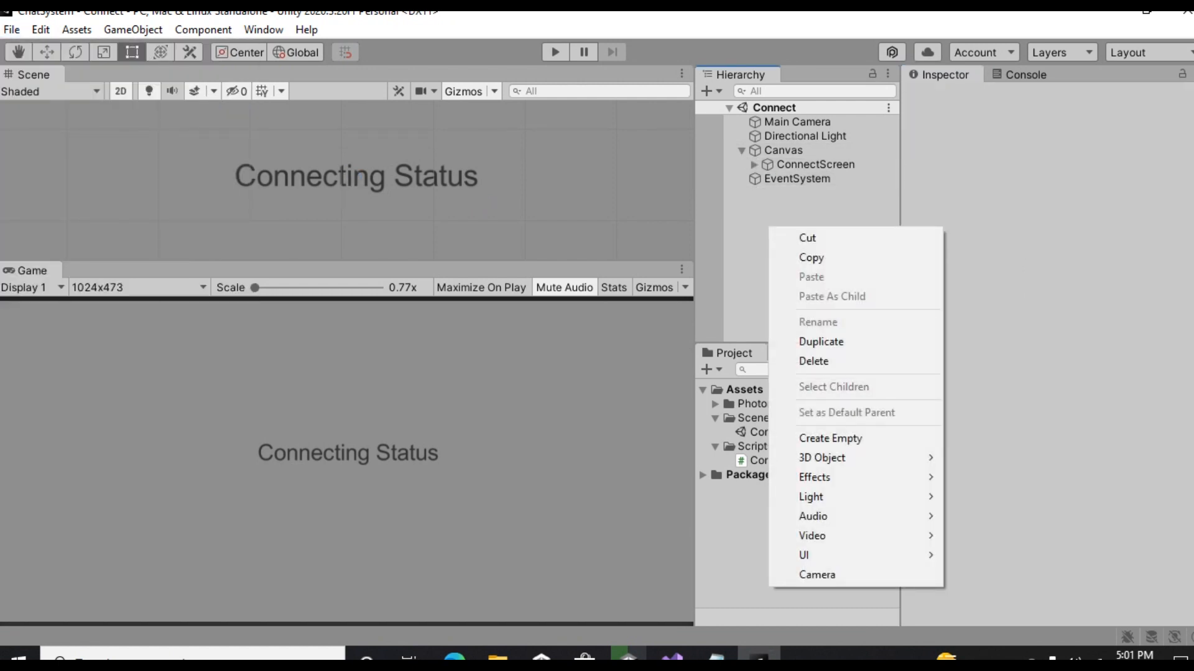
click(830, 438)
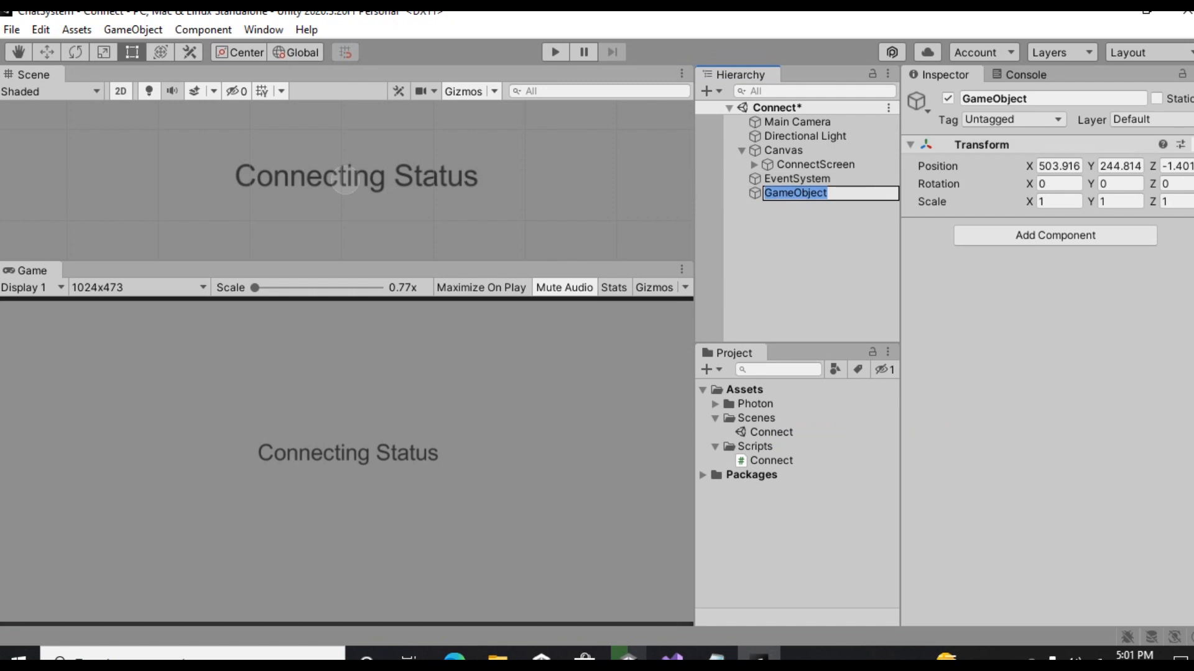
click(1193, 145)
click(1051, 163)
Rename the new empty GameObject to Connection.
click(1051, 98)
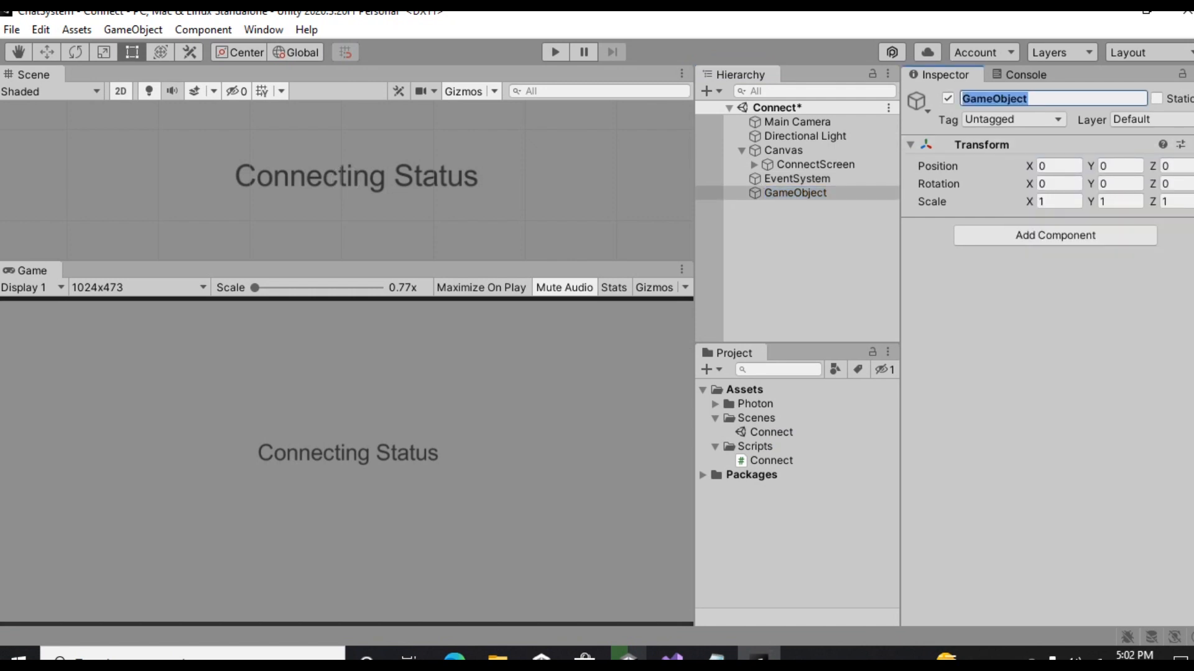
text(Connection)
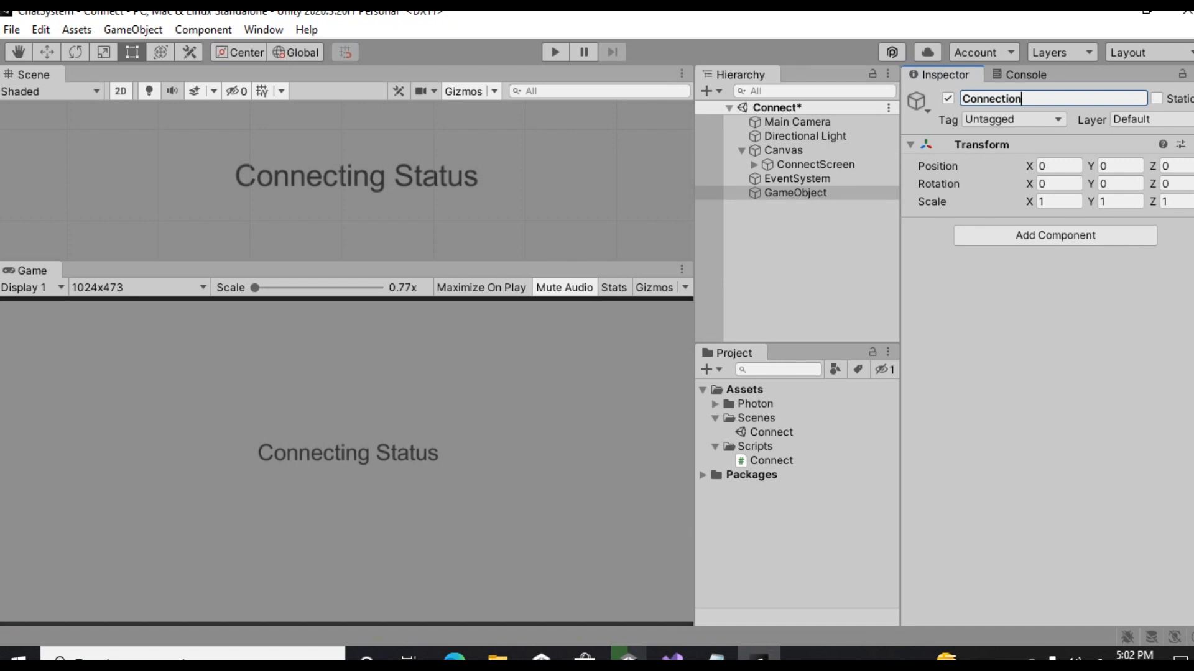
key(Return)
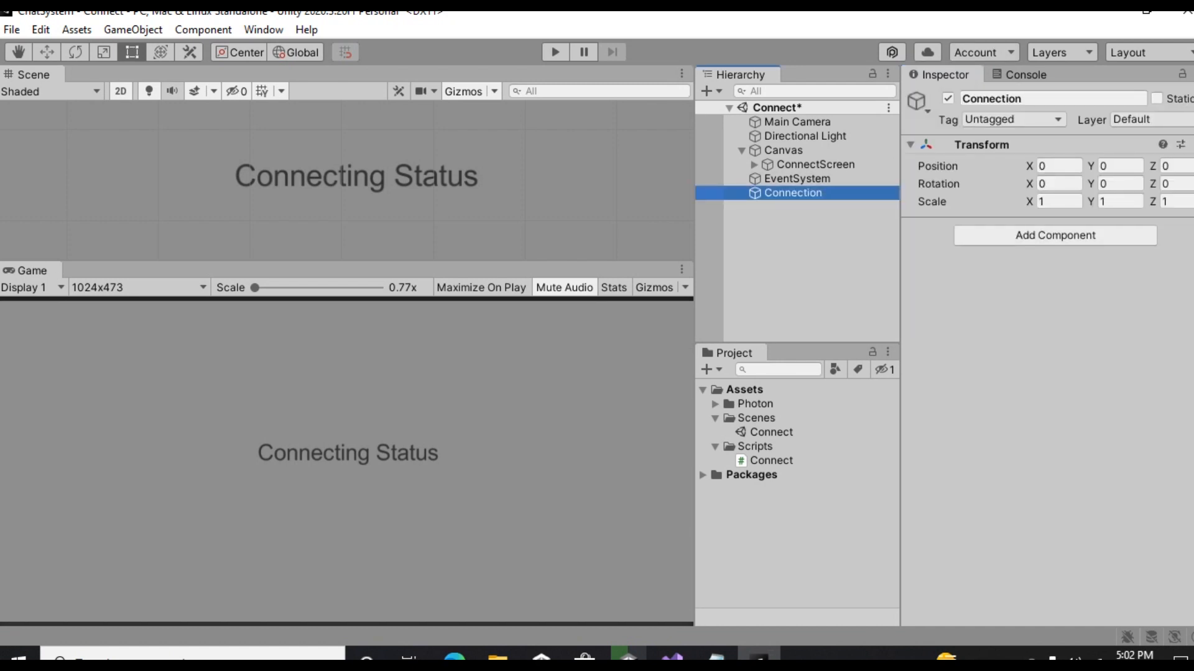
Add the Connect script as a component to the Connection object.
click(1055, 236)
text(conn)
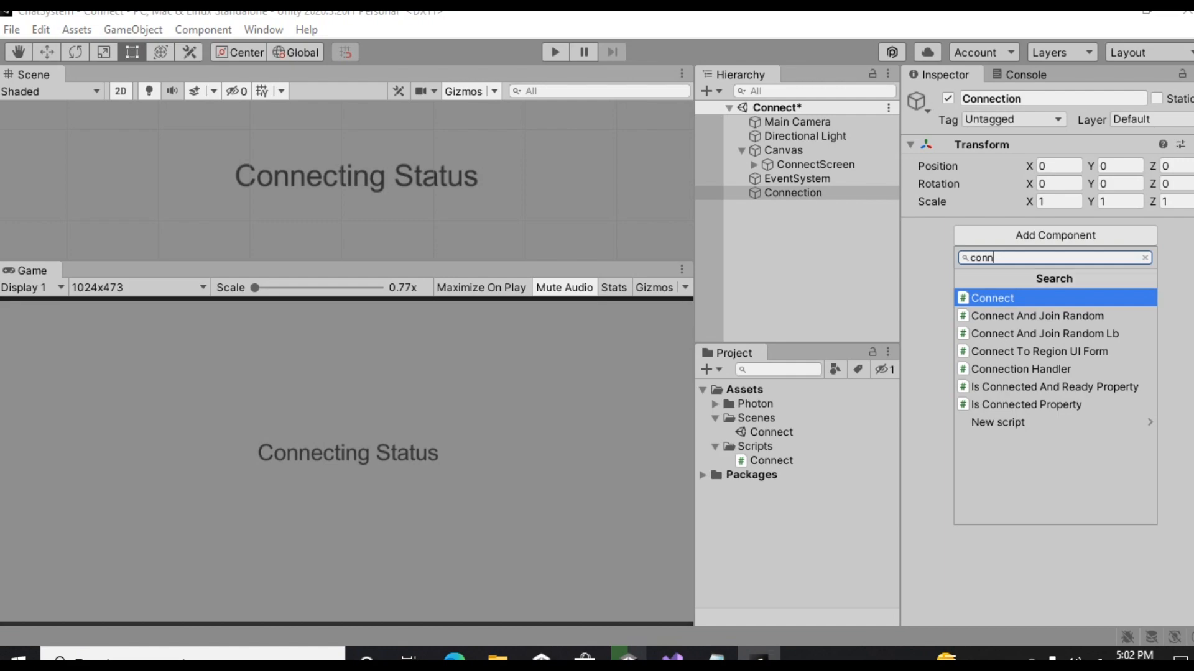
key(Return)
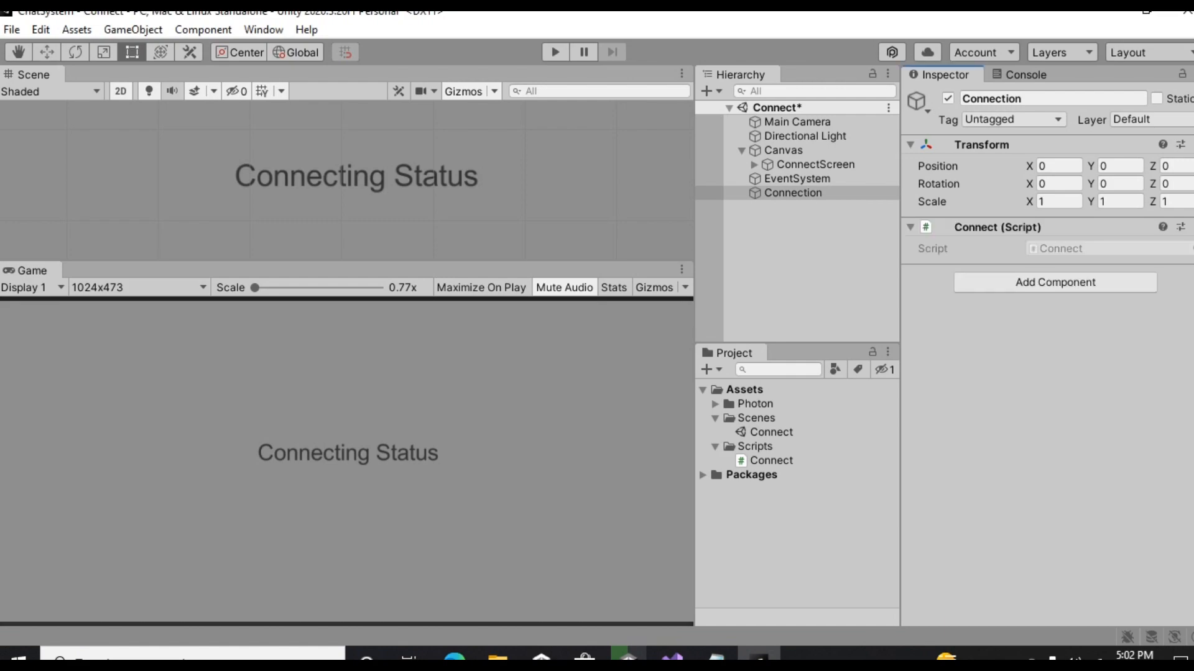